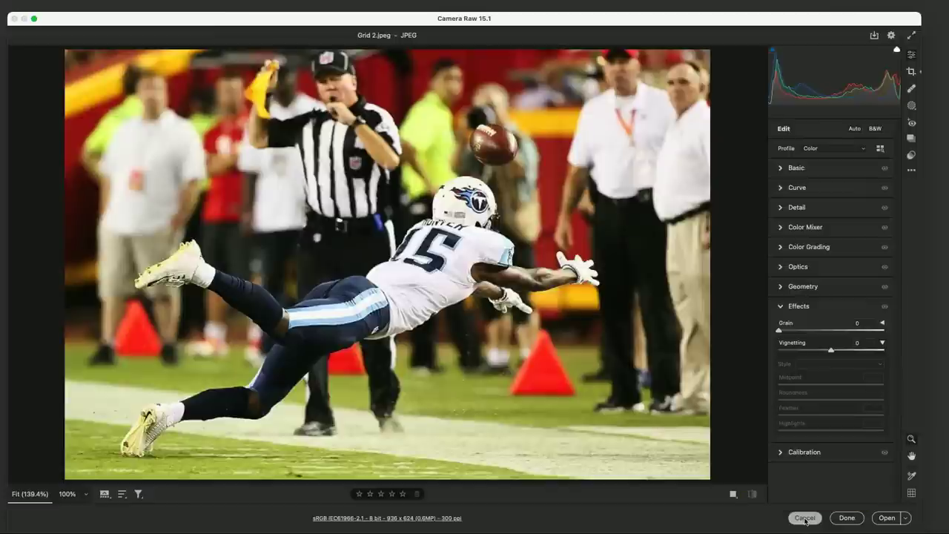
Close the football photo without saving, and try a tighter crop of the chef portrait that trims the empty space above the head
{"action": "left_click", "coordinate": [805, 519]}
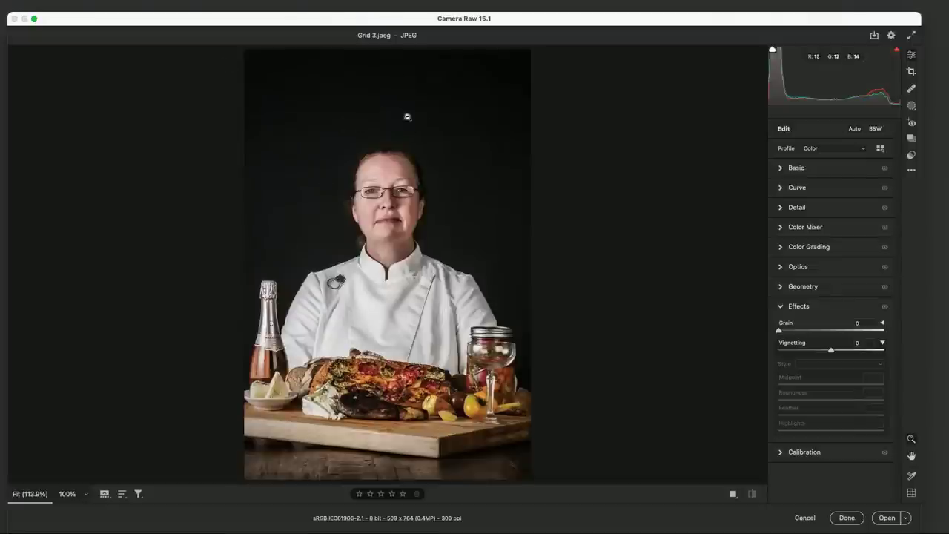
{"action": "left_click", "coordinate": [911, 72]}
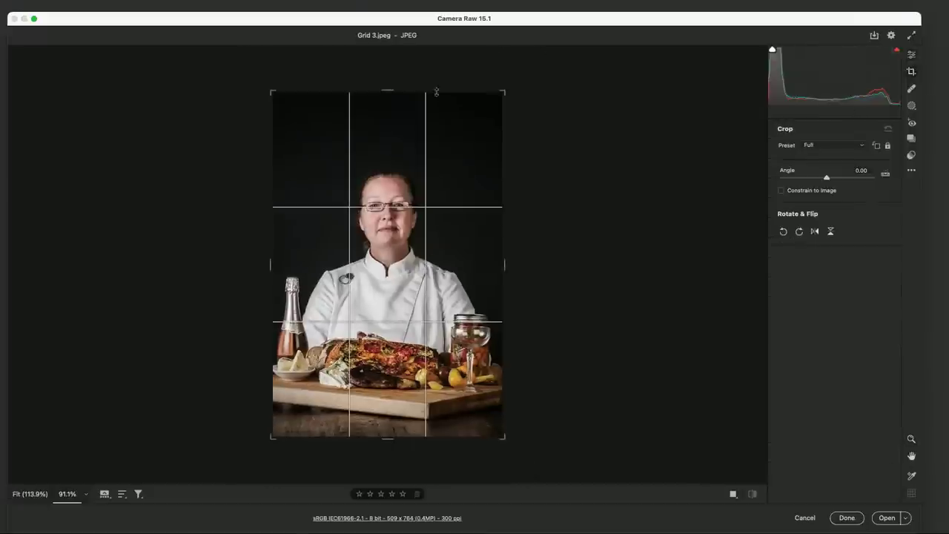
{"action": "left_click_drag", "start_coordinate": [390, 92], "coordinate": [389, 124]}
{"action": "key", "text": "Return"}
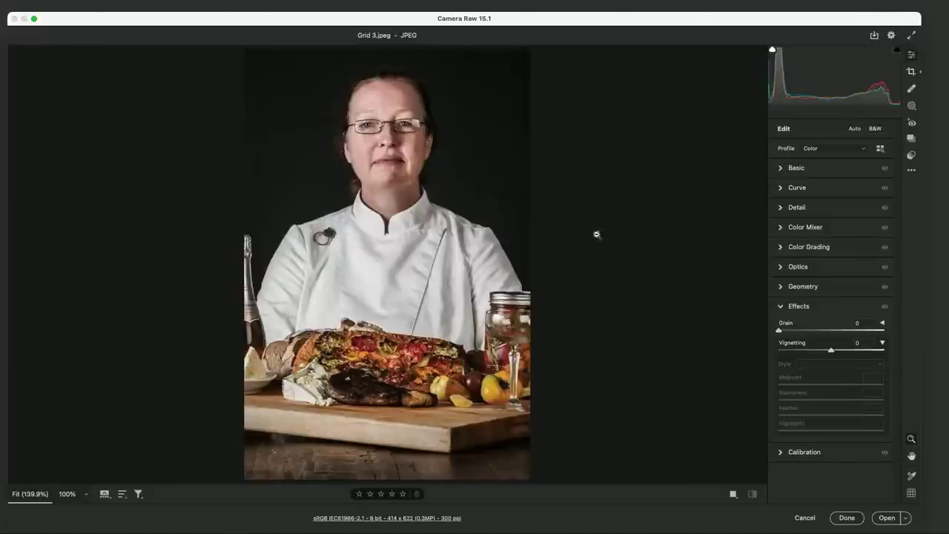
{"action": "left_click", "coordinate": [805, 517]}
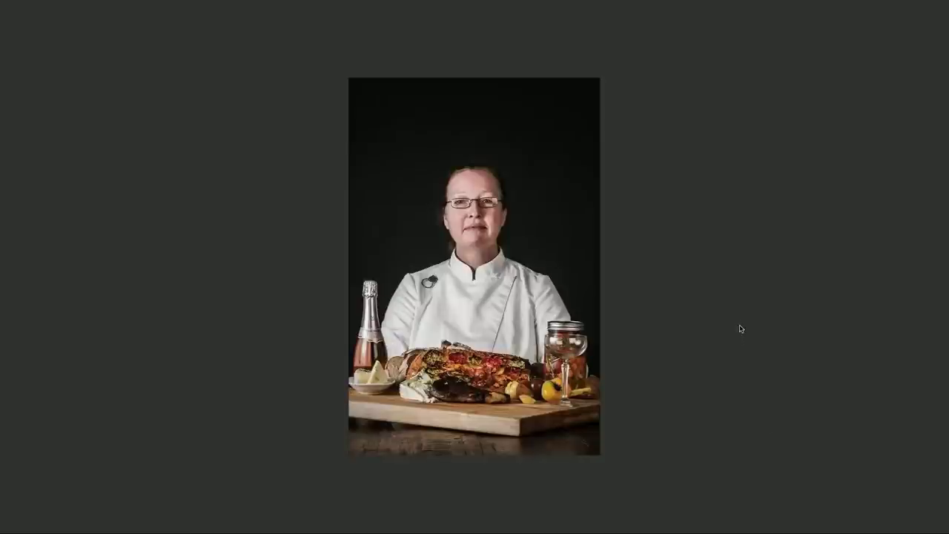
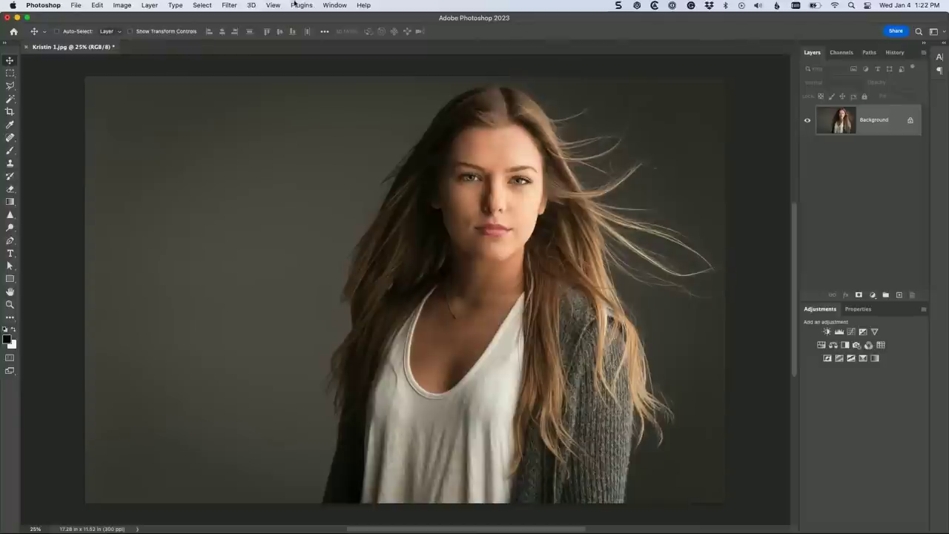
{"action": "left_click", "coordinate": [231, 6]}
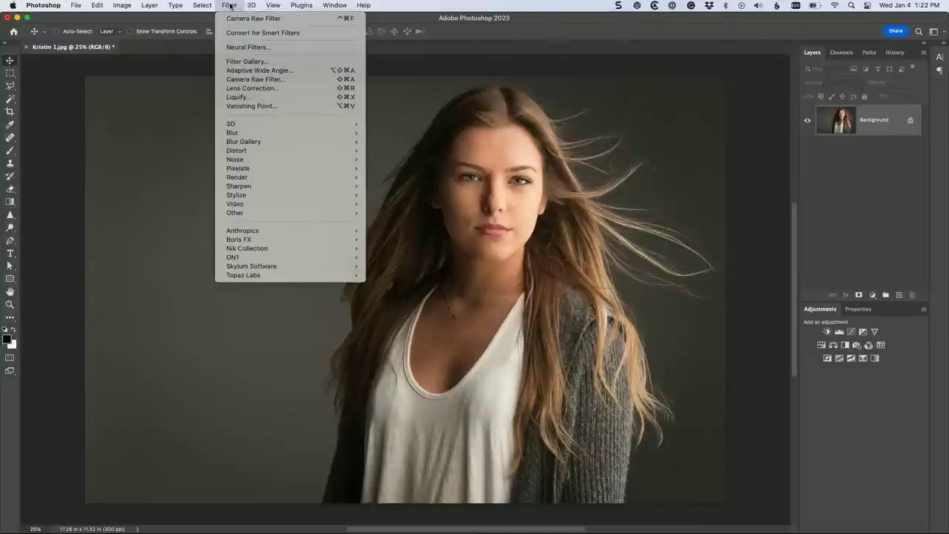
{"action": "left_click", "coordinate": [271, 79]}
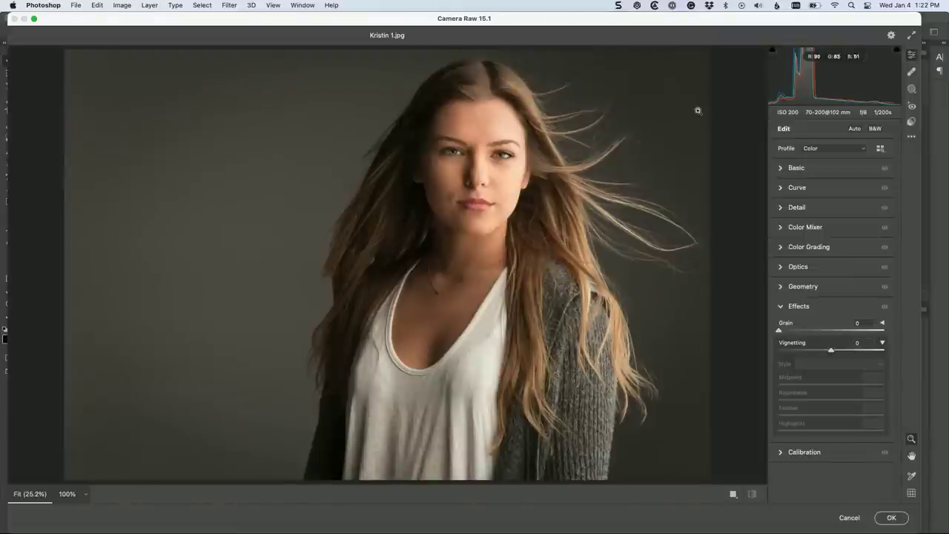
{"action": "left_click", "coordinate": [913, 89]}
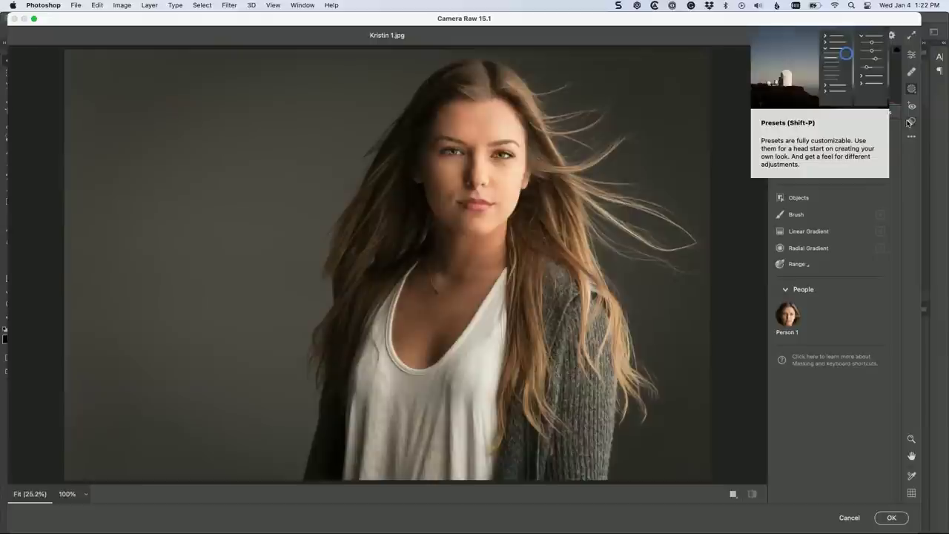
{"action": "left_click", "coordinate": [808, 248]}
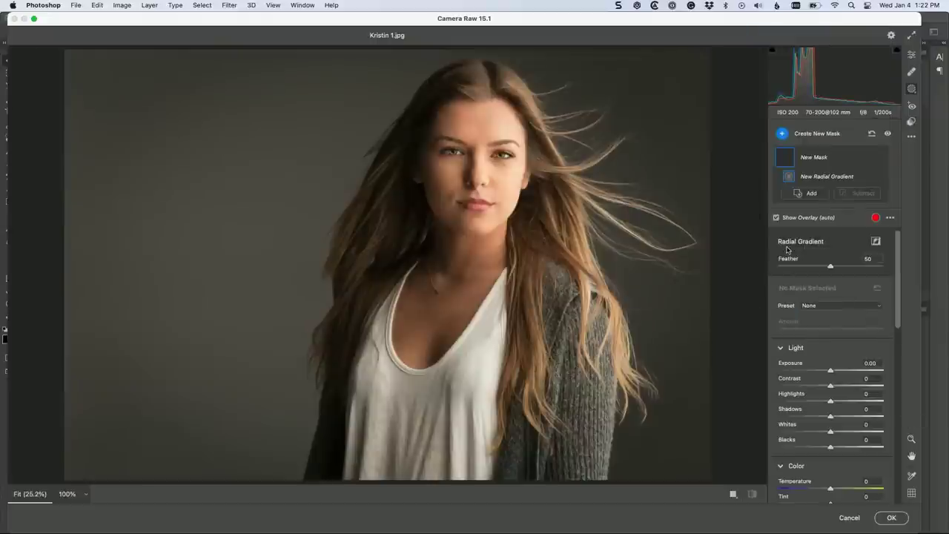
{"action": "left_click", "coordinate": [404, 144]}
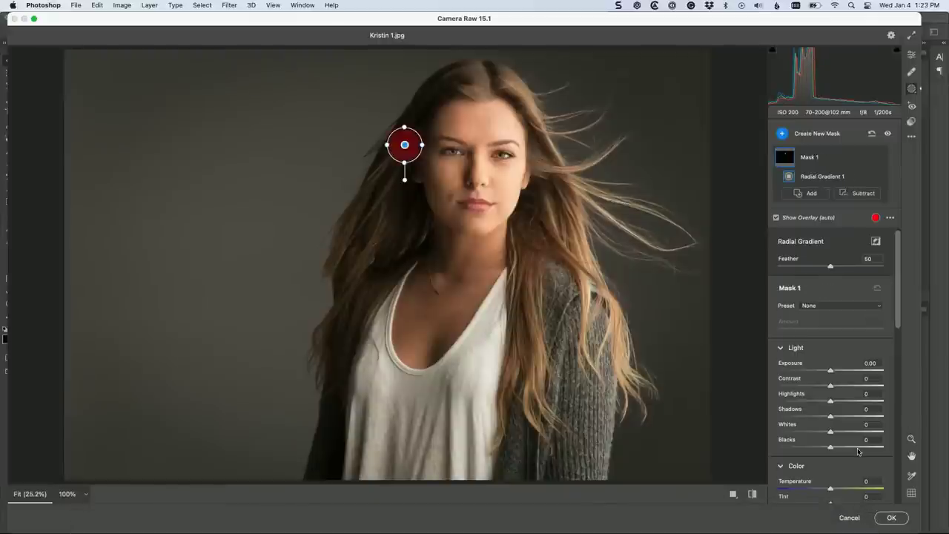
{"action": "key", "text": "super+z"}
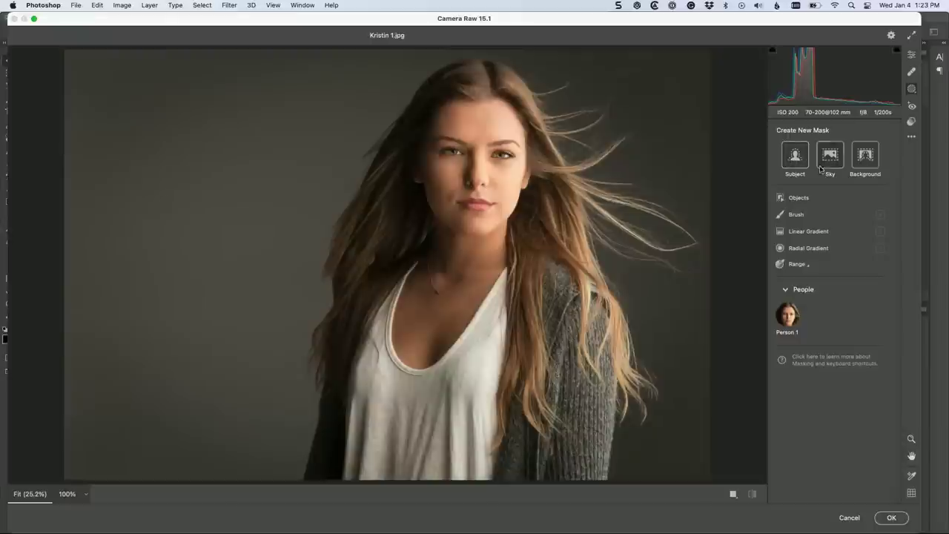
{"action": "left_click", "coordinate": [802, 248]}
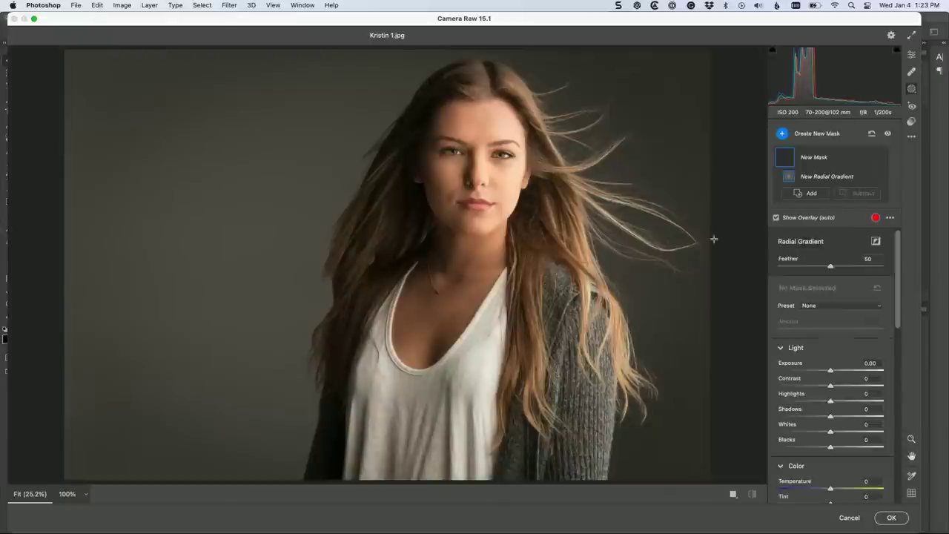
{"action": "left_click", "coordinate": [381, 86]}
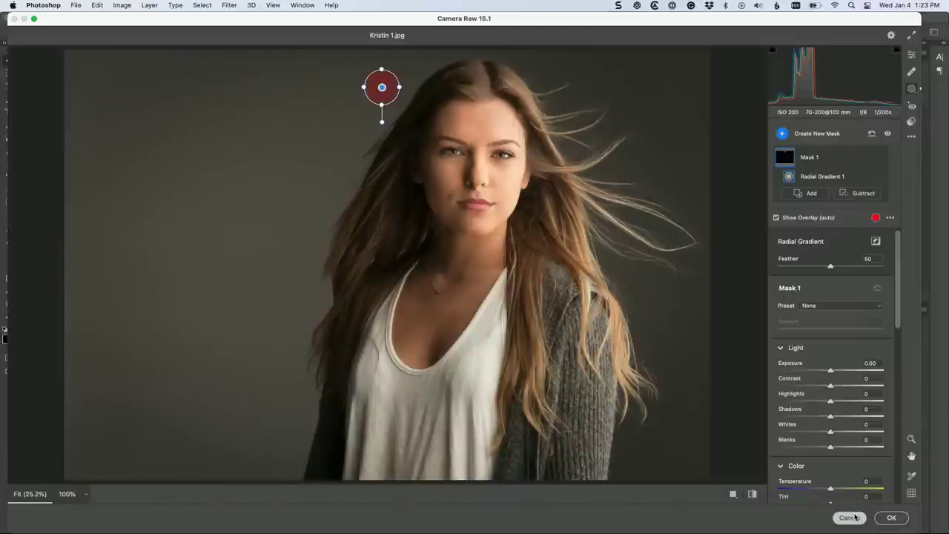
{"action": "left_click", "coordinate": [849, 518]}
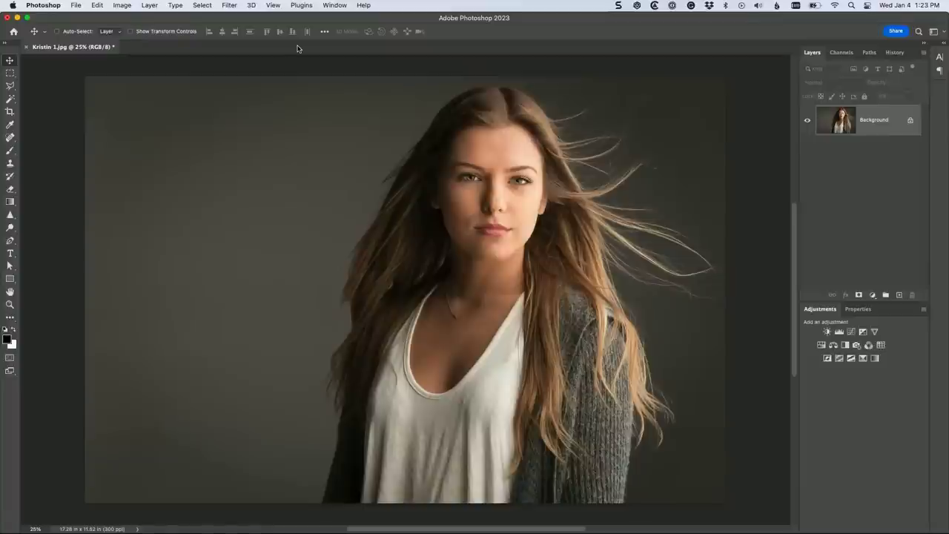
Apply the Camera Raw Filter to the woman's portrait and draw a large radial gradient mask centred near her mouth
{"action": "left_click", "coordinate": [229, 6]}
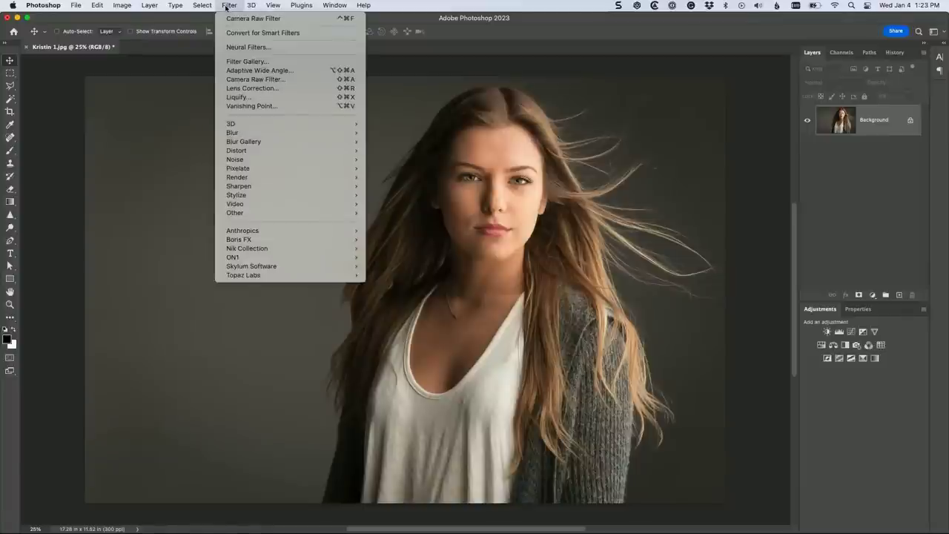
{"action": "left_click", "coordinate": [254, 80]}
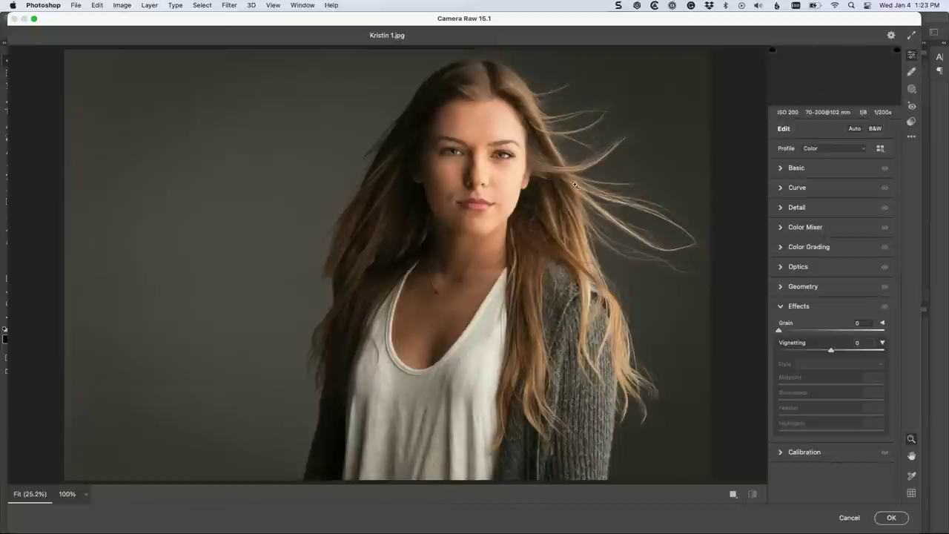
{"action": "left_click", "coordinate": [911, 89]}
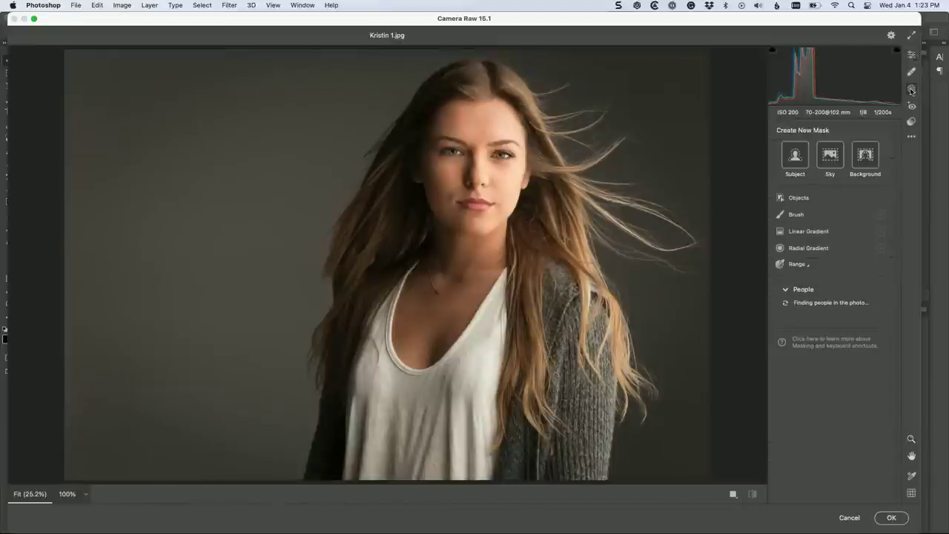
{"action": "left_click", "coordinate": [806, 251]}
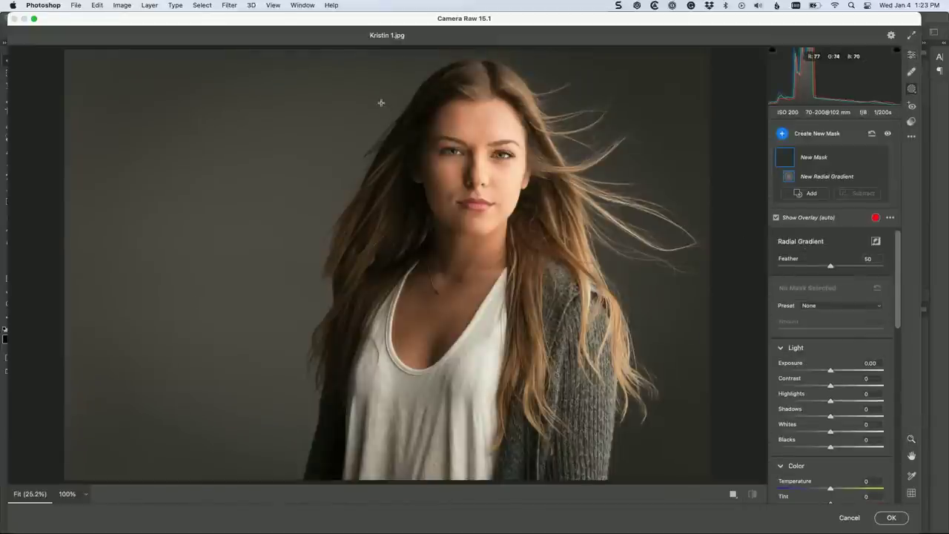
{"action": "left_click_drag", "start_coordinate": [381, 100], "coordinate": [522, 233]}
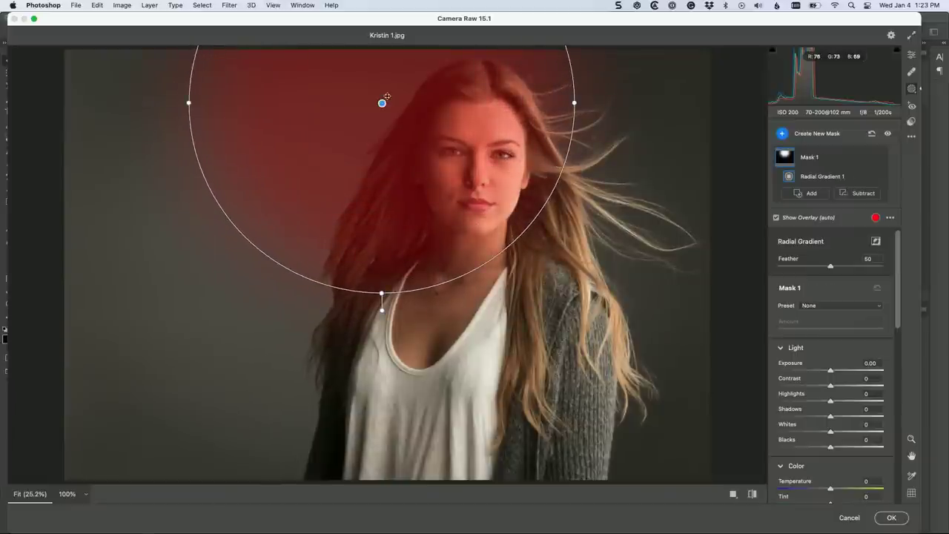
{"action": "left_click_drag", "start_coordinate": [381, 103], "coordinate": [459, 201]}
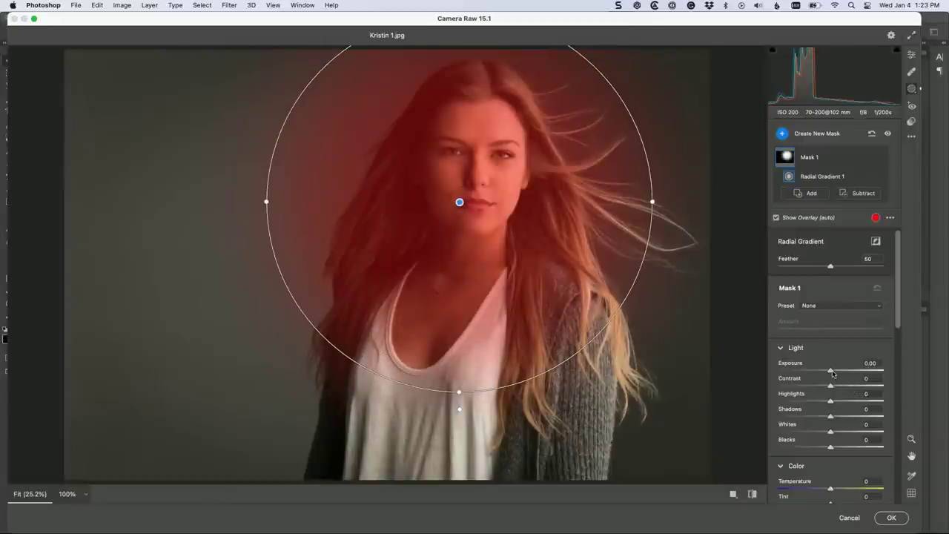
Set the radial mask's Exposure to +0.90 and subtract the subject so only the background behind her is affected
{"action": "left_click_drag", "start_coordinate": [831, 373], "coordinate": [843, 372]}
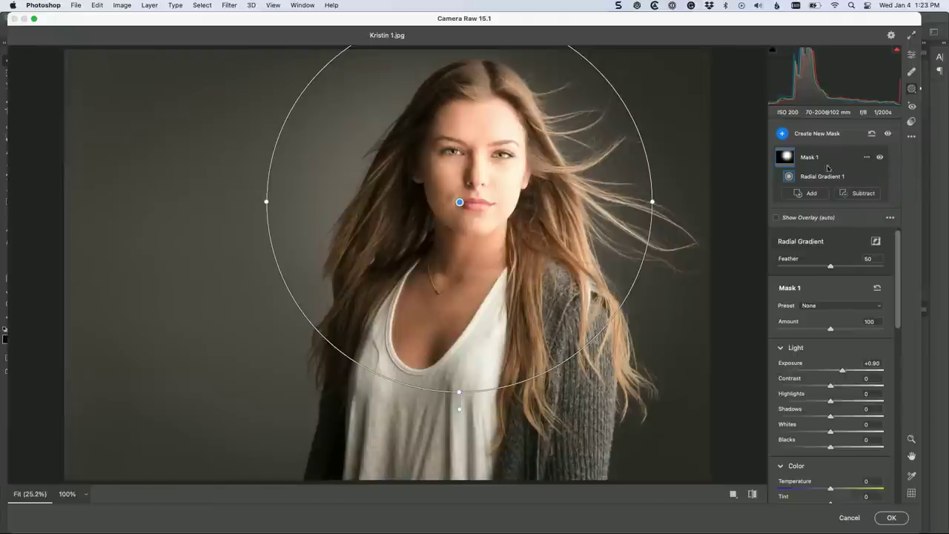
{"action": "mouse_move", "coordinate": [789, 159]}
{"action": "left_click", "coordinate": [857, 194]}
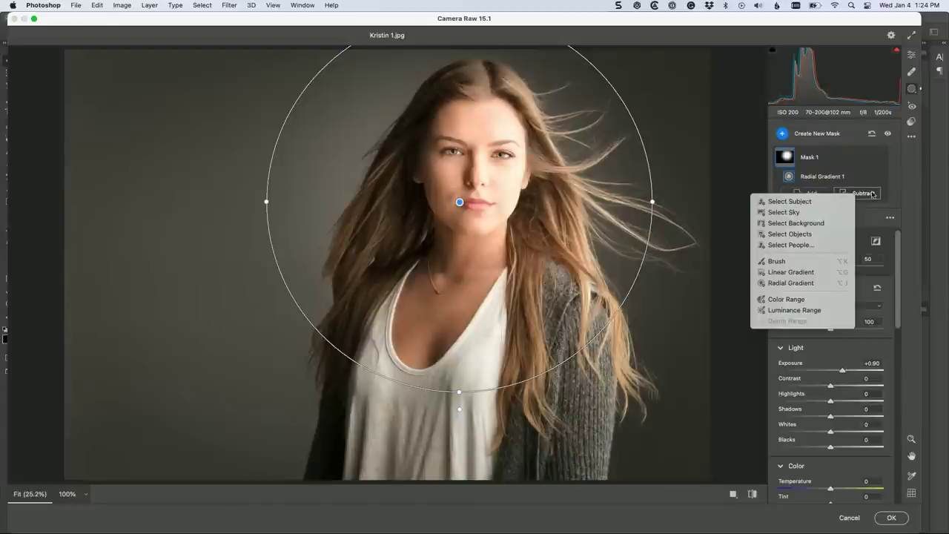
{"action": "left_click", "coordinate": [811, 202]}
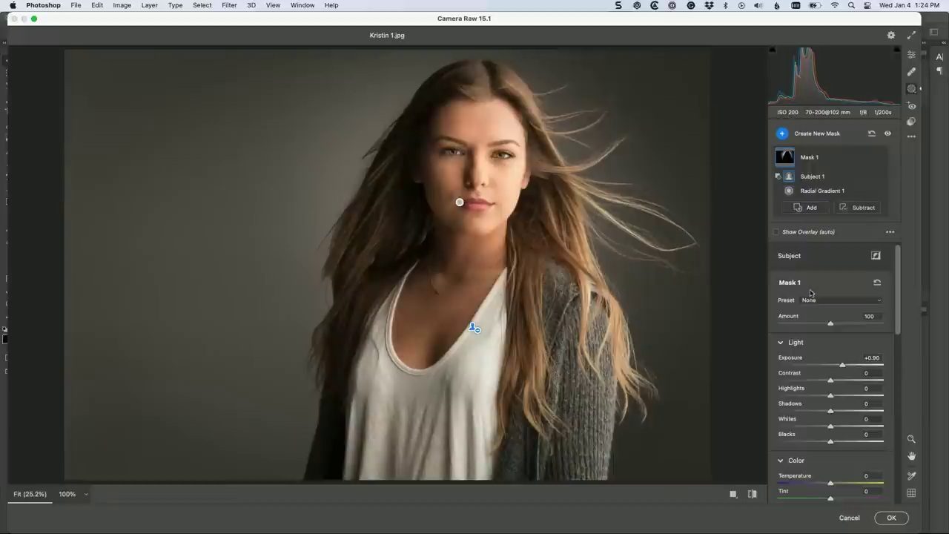
Tune the background glow mask to Exposure about +1.40, Temperature +100 and Tint +13
{"action": "left_click_drag", "start_coordinate": [844, 365], "coordinate": [851, 366]}
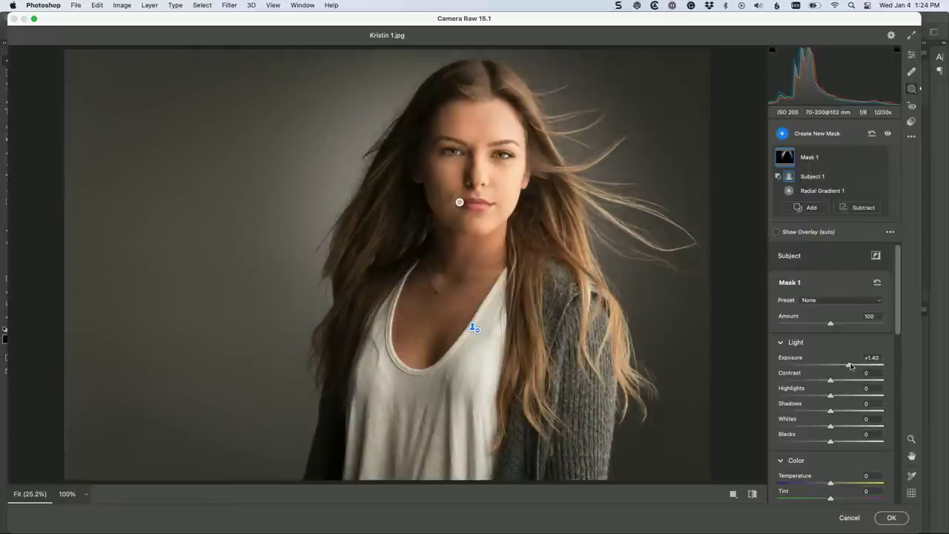
{"action": "left_click_drag", "start_coordinate": [832, 483], "coordinate": [891, 473]}
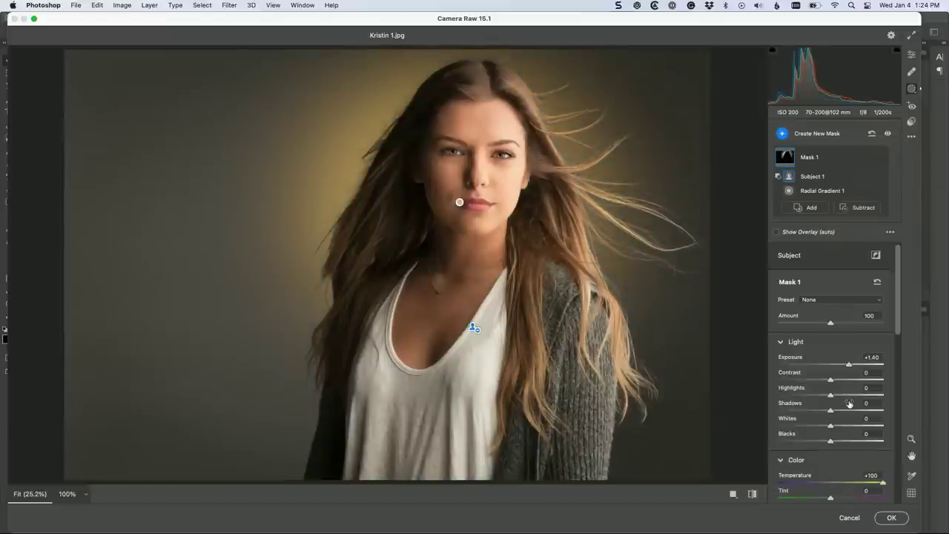
{"action": "mouse_move", "coordinate": [831, 499]}
{"action": "left_mouse_down"}
{"action": "mouse_move", "coordinate": [893, 498]}
{"action": "mouse_move", "coordinate": [826, 506]}
{"action": "mouse_move", "coordinate": [848, 502]}
{"action": "mouse_move", "coordinate": [838, 501]}
{"action": "left_mouse_up"}
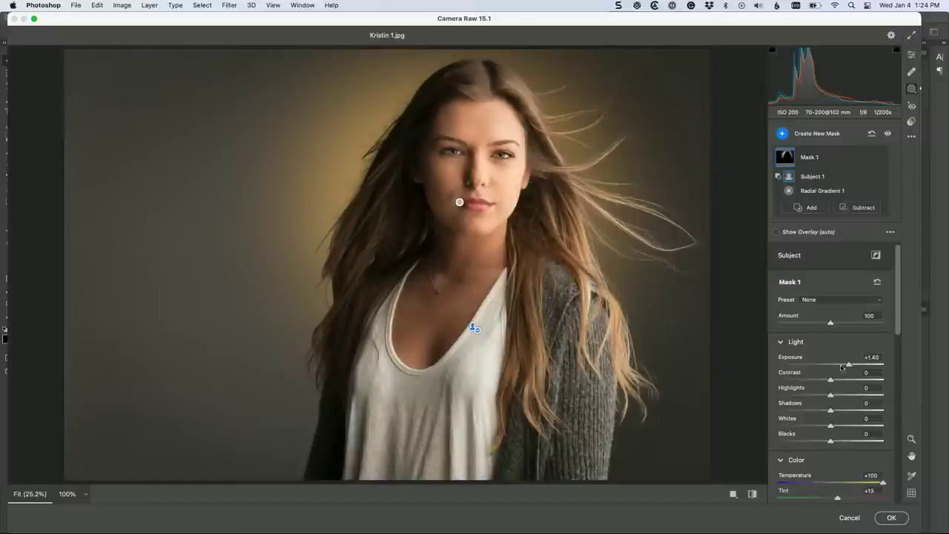
{"action": "left_click_drag", "start_coordinate": [850, 364], "coordinate": [851, 364]}
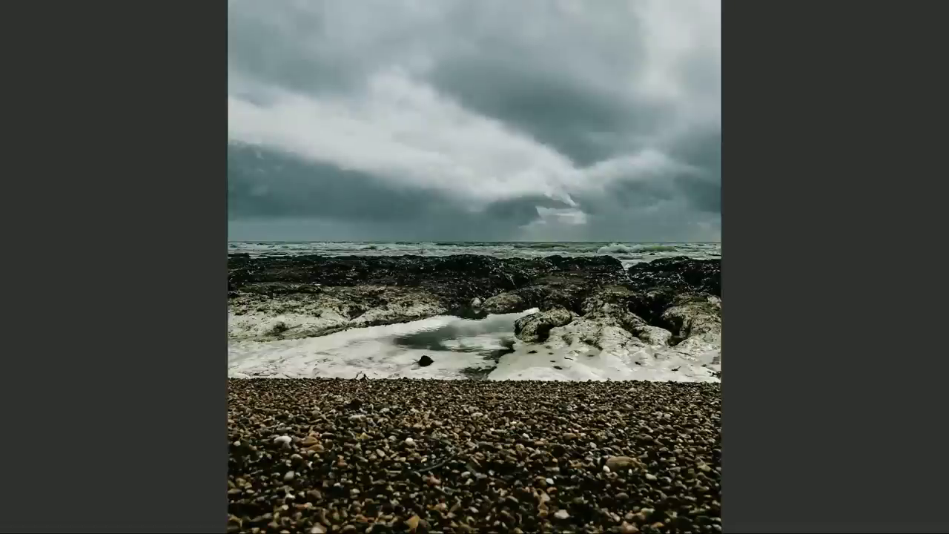
Step forward through the seascape photos in the full-screen preview
{"action": "key", "text": "Right"}
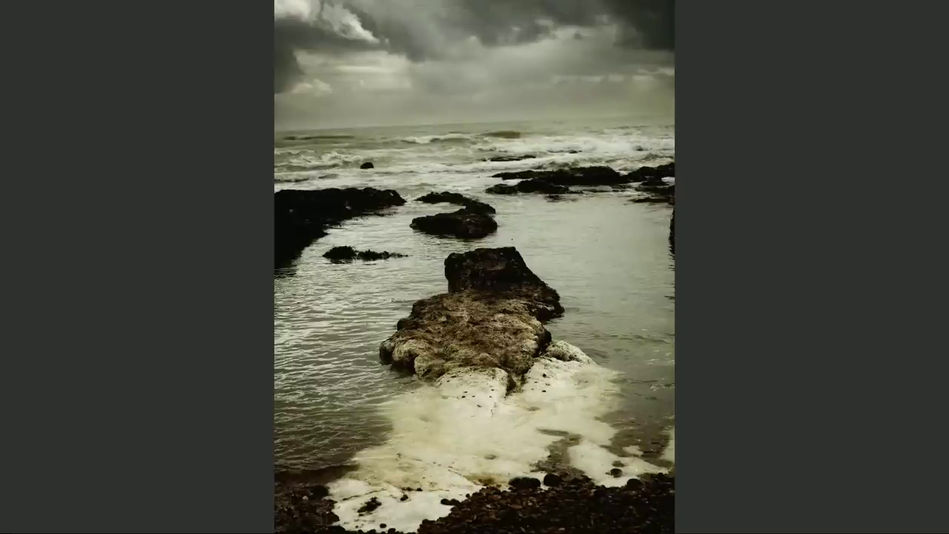
{"action": "key", "text": "Right"}
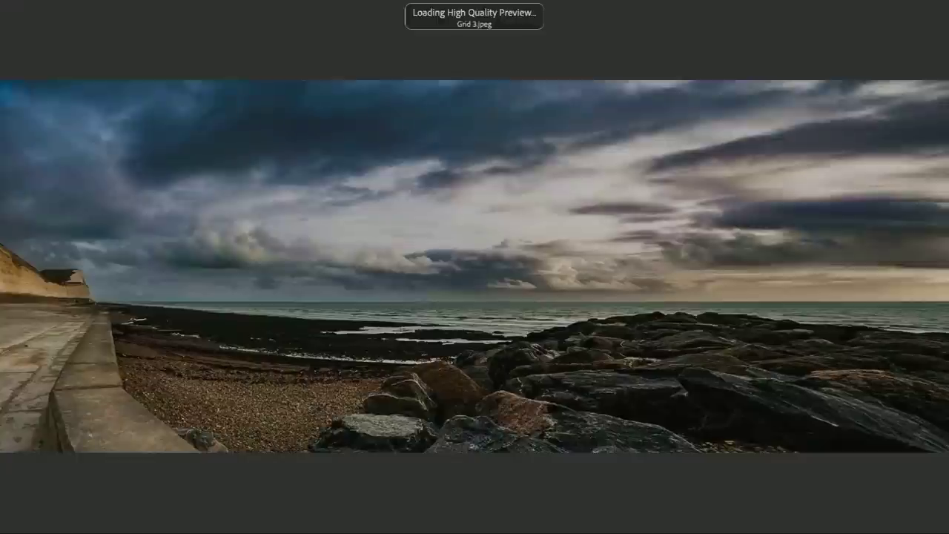
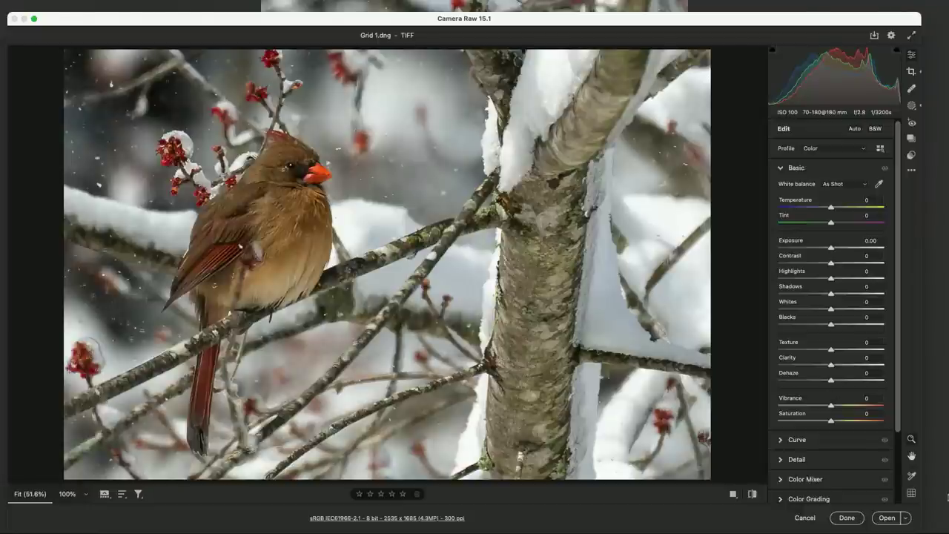
Edit the mountain lake photo in Camera Raw with Contrast +54, Dehaze +67 and Vibrance -37, and compare before and after side by side
{"action": "left_click", "coordinate": [803, 517]}
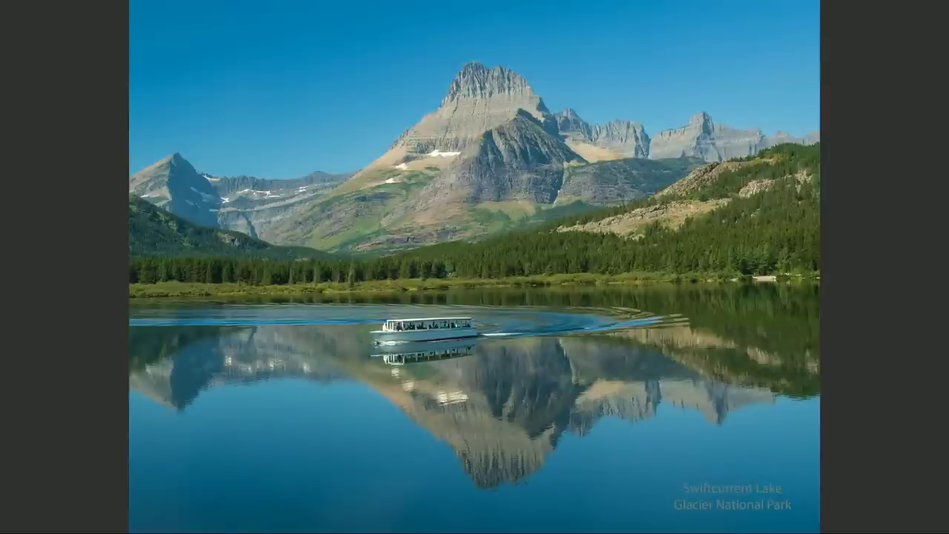
{"action": "key", "text": "super+r"}
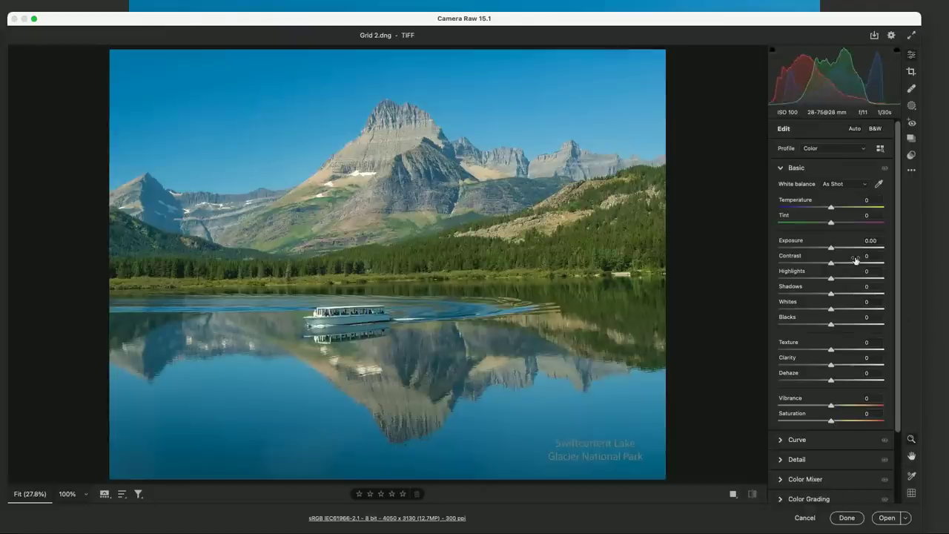
{"action": "left_click", "coordinate": [860, 263]}
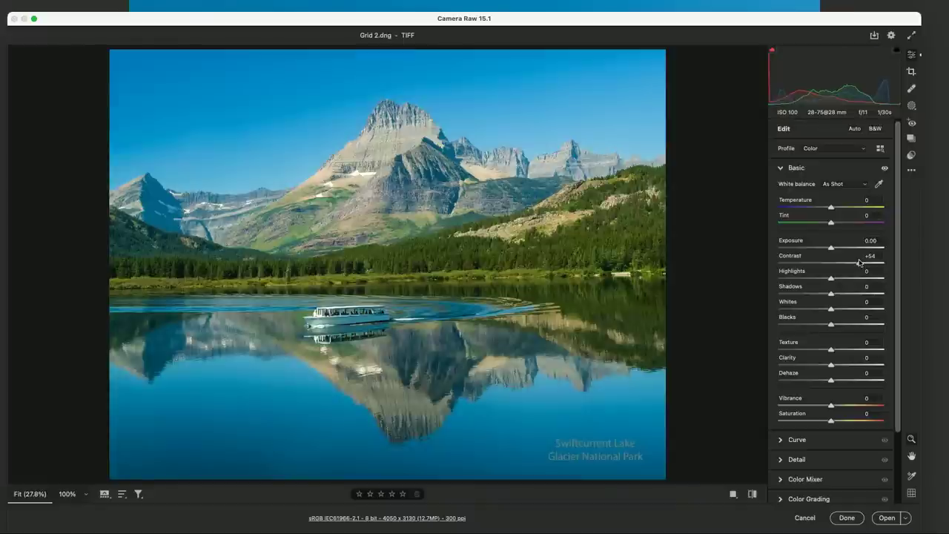
{"action": "left_click", "coordinate": [856, 380]}
{"action": "left_click_drag", "start_coordinate": [856, 381], "coordinate": [812, 407]}
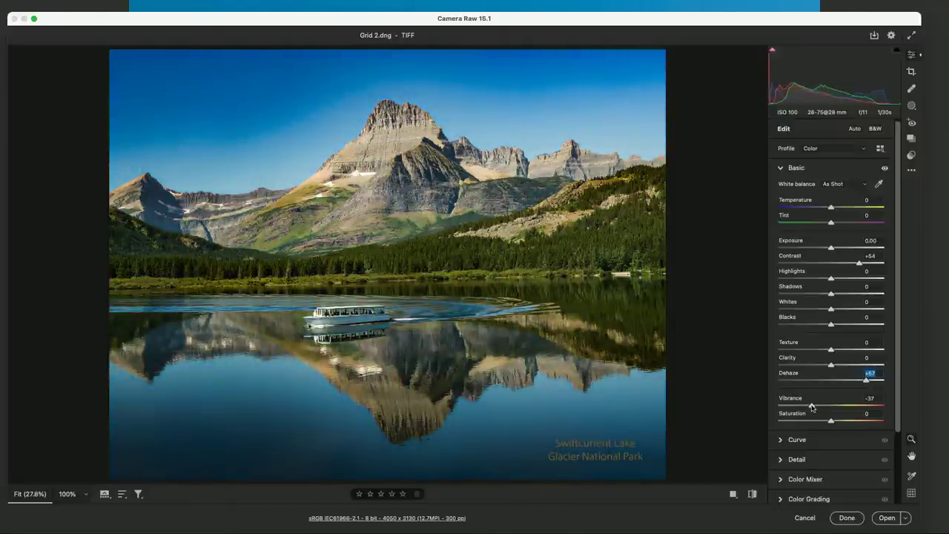
{"action": "left_click", "coordinate": [733, 494]}
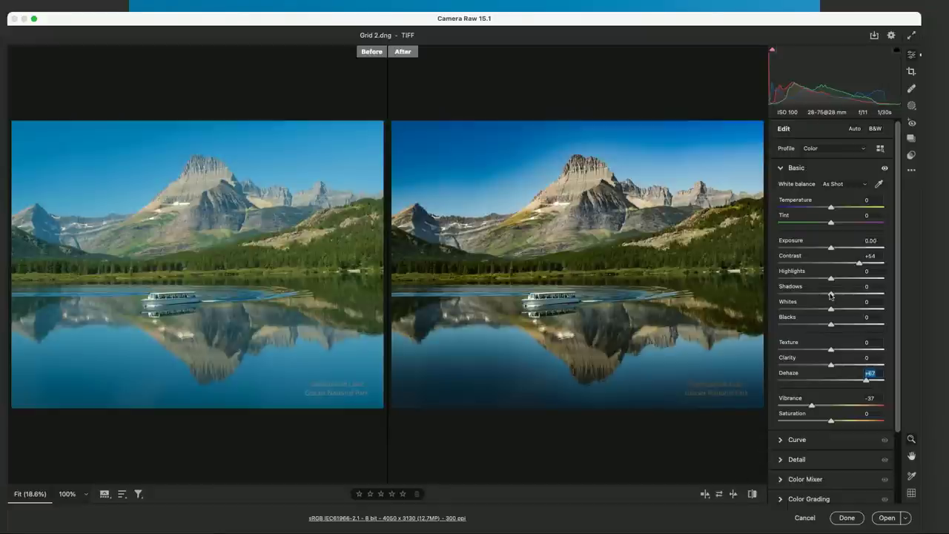
Set the mountain lake photo's Shadows to +100 and Exposure to +0.20, and straighten it with a crop angle of 1.13
{"action": "left_click_drag", "start_coordinate": [831, 294], "coordinate": [902, 288]}
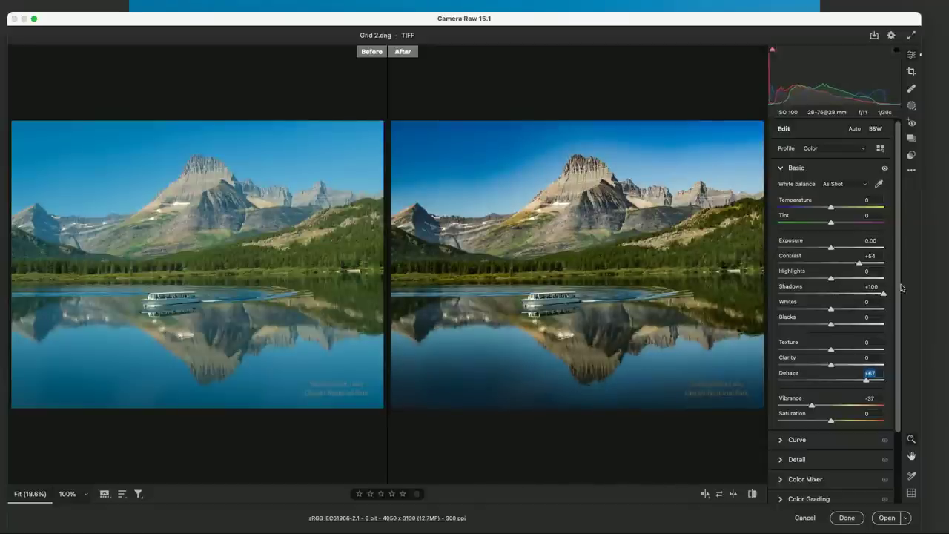
{"action": "left_click_drag", "start_coordinate": [831, 248], "coordinate": [833, 248]}
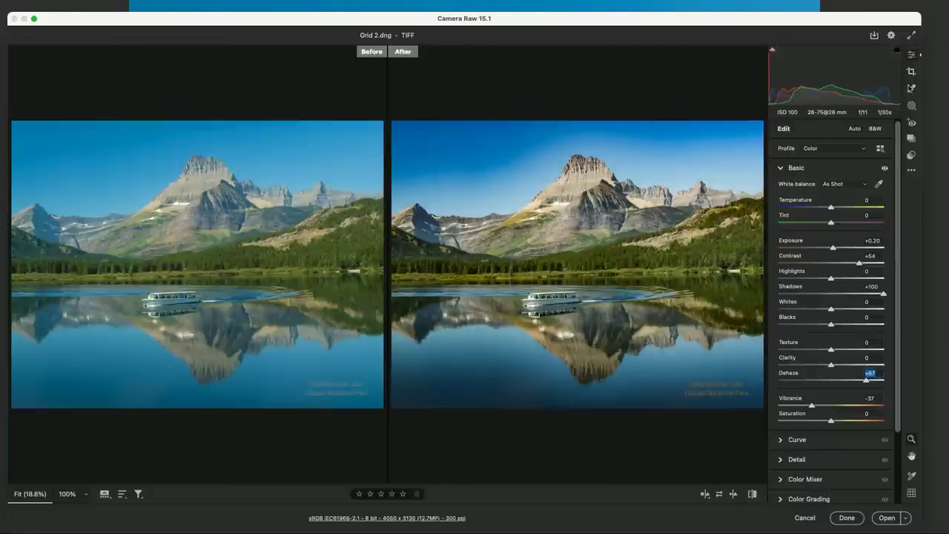
{"action": "left_click", "coordinate": [911, 71]}
{"action": "left_click_drag", "start_coordinate": [664, 180], "coordinate": [665, 184]}
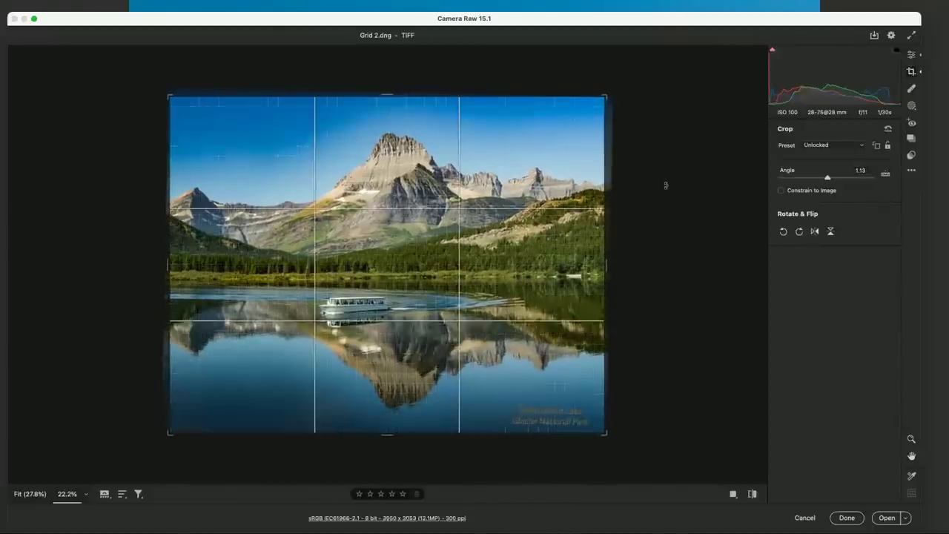
{"action": "key", "text": "Return"}
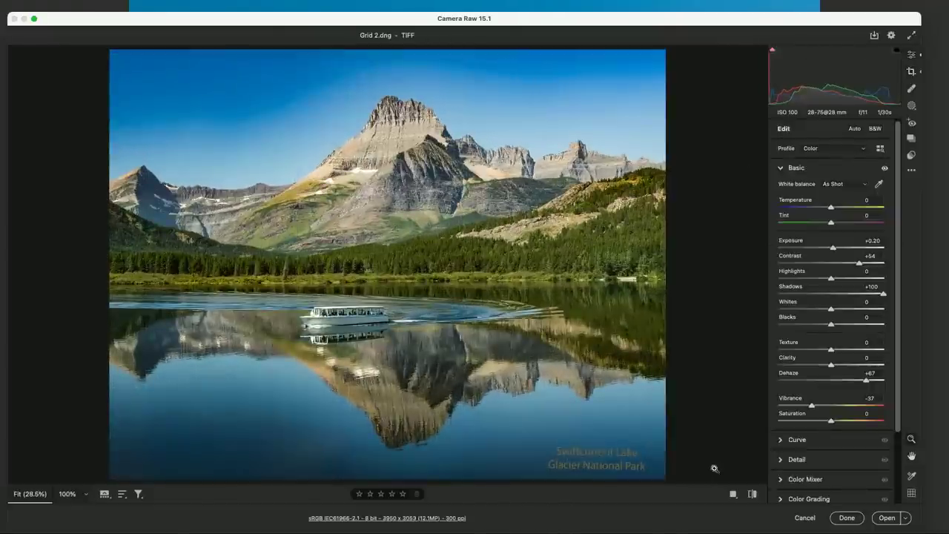
Compare the straightened lake photo with its original, and discard the Camera Raw edits to move on to the next photo
{"action": "left_click", "coordinate": [734, 494]}
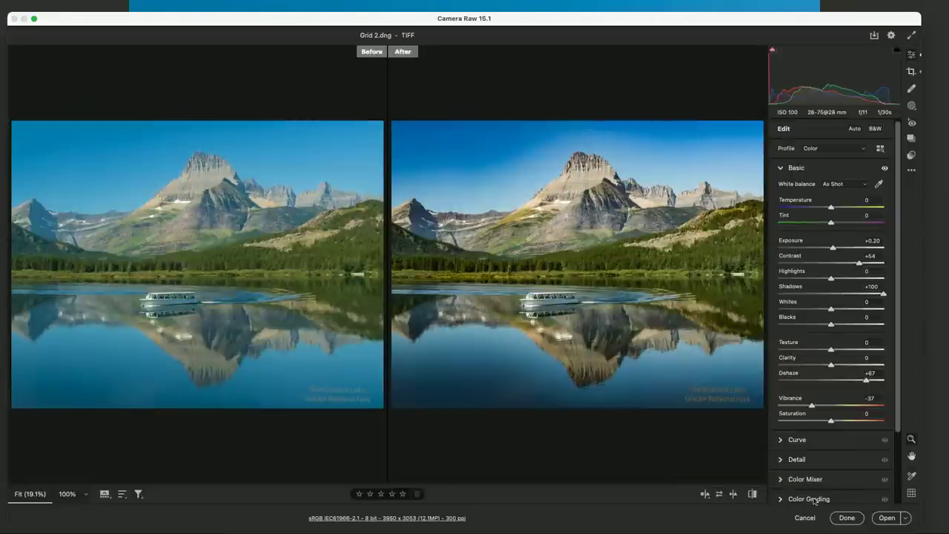
{"action": "left_click", "coordinate": [803, 517]}
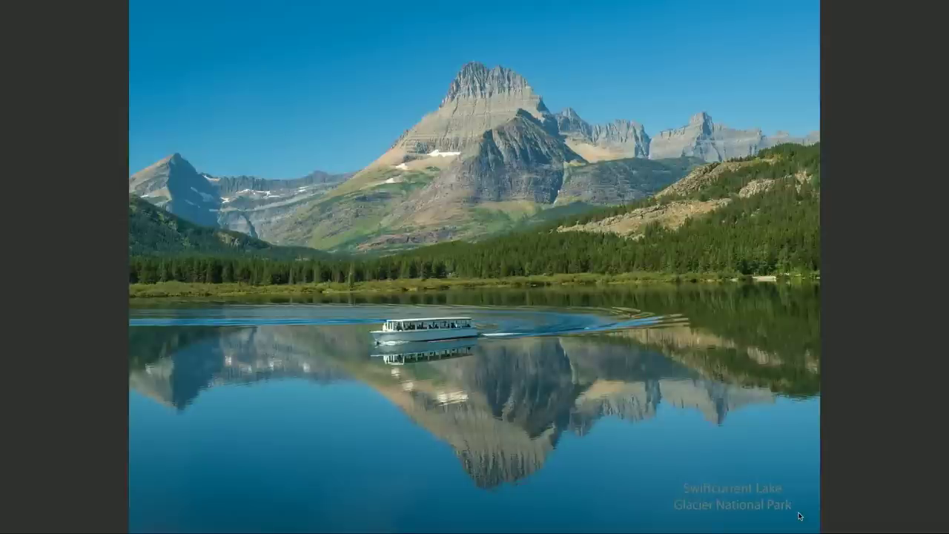
{"action": "key", "text": "Right"}
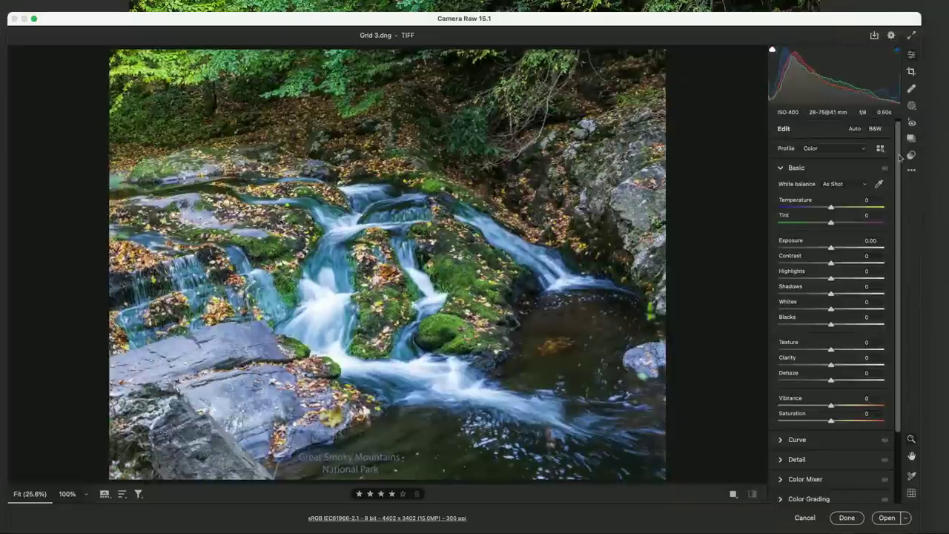
Crop the stream photo tightly around the waterfall to about 3034 x 2345 px, cutting away the upper trees and the foreground rocks
{"action": "left_click", "coordinate": [912, 72]}
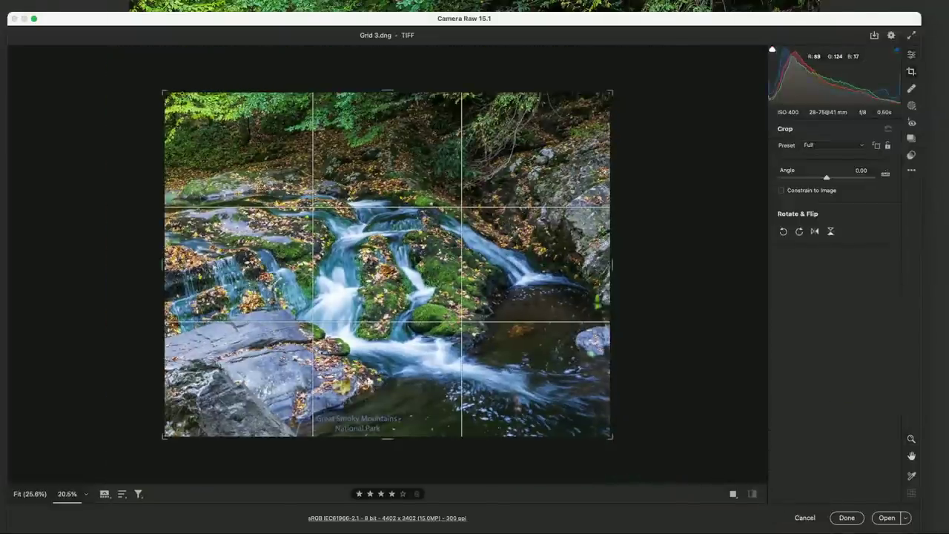
{"action": "left_click_drag", "start_coordinate": [164, 437], "coordinate": [196, 414]}
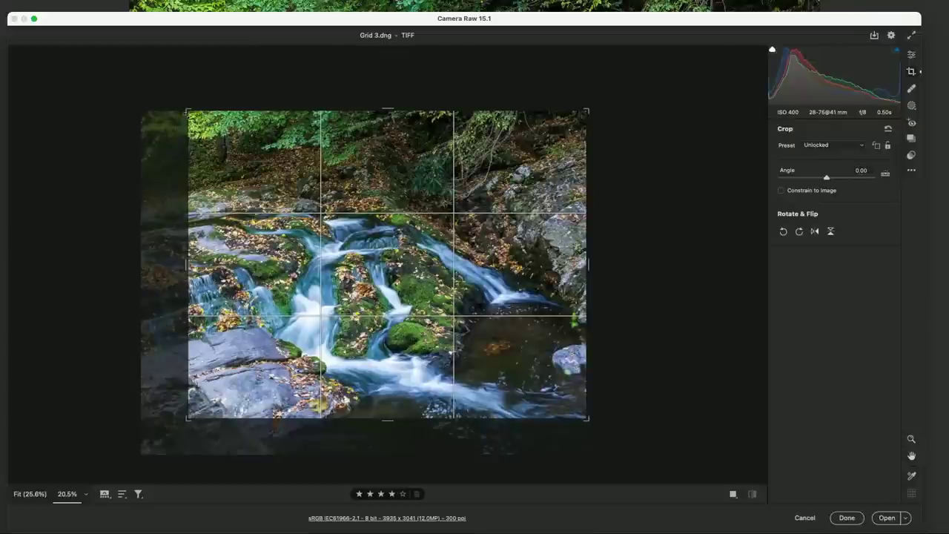
{"action": "left_click_drag", "start_coordinate": [188, 112], "coordinate": [279, 180]}
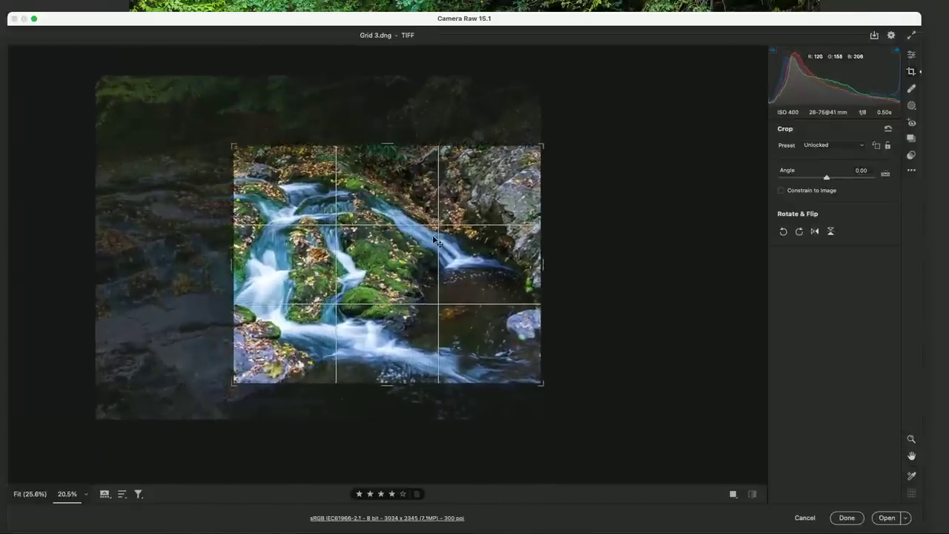
{"action": "key", "text": "Return"}
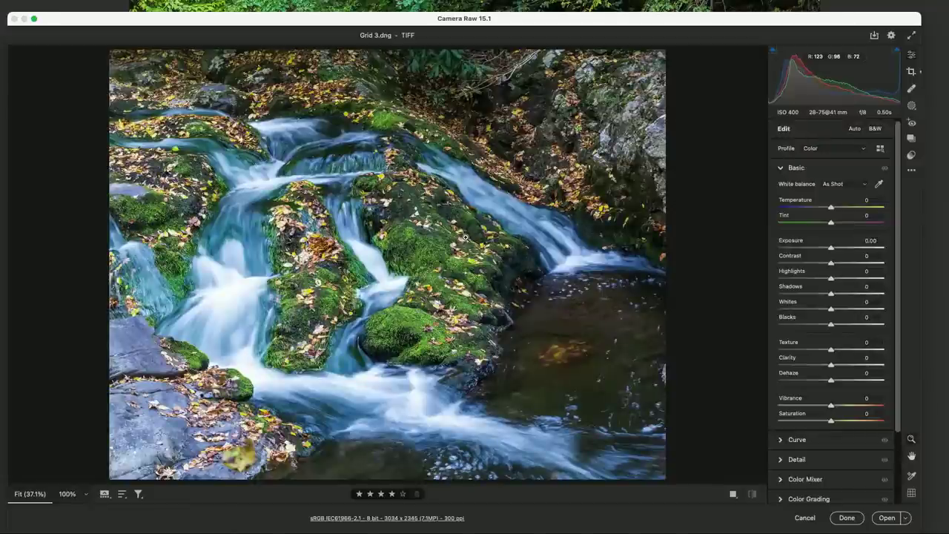
Add a slight darkening vignette to the edges of the cropped stream photo
{"action": "scroll", "coordinate": [869, 370], "scroll_direction": "down", "scroll_amount": 3}
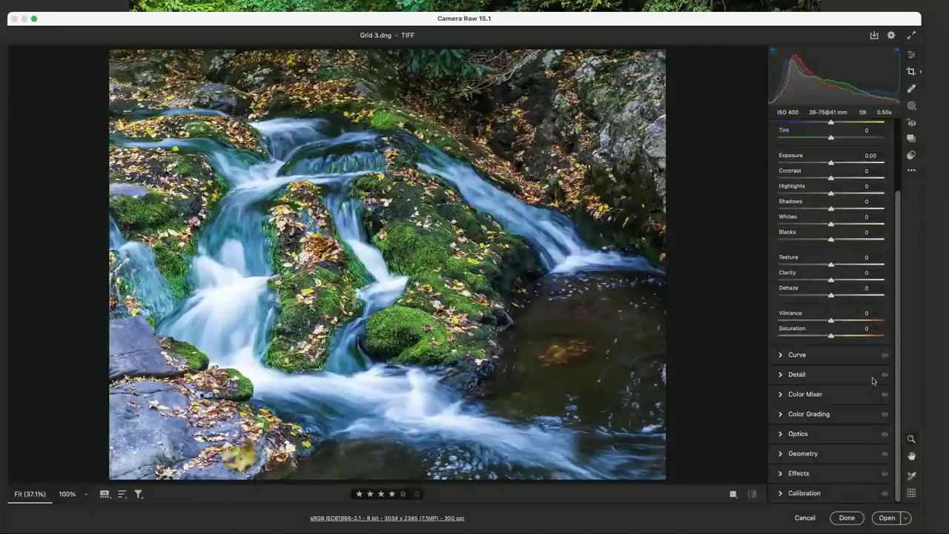
{"action": "left_click", "coordinate": [851, 476]}
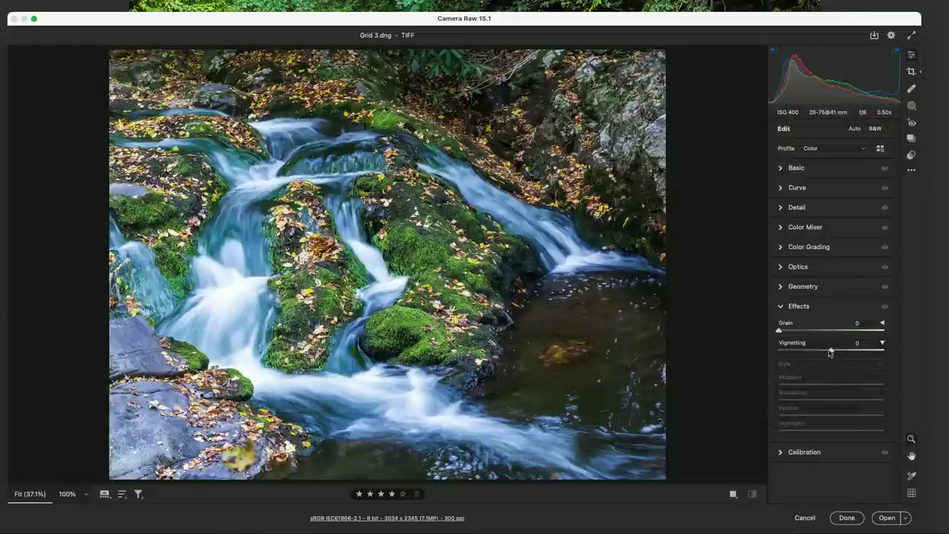
{"action": "left_click_drag", "start_coordinate": [829, 351], "coordinate": [817, 352]}
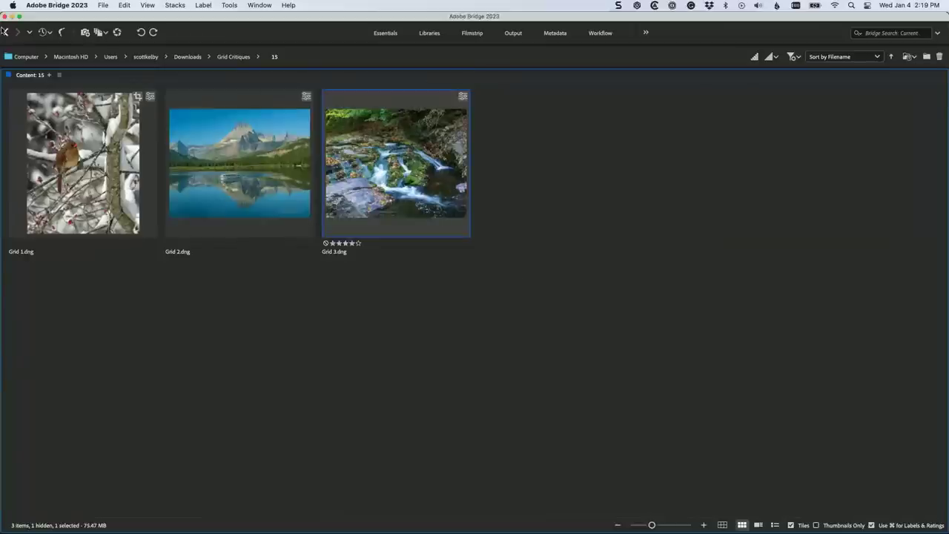
Return to the Grid Critiques folder in Bridge, open folder 16 and select Grid 1.jpg
{"action": "left_click", "coordinate": [5, 32]}
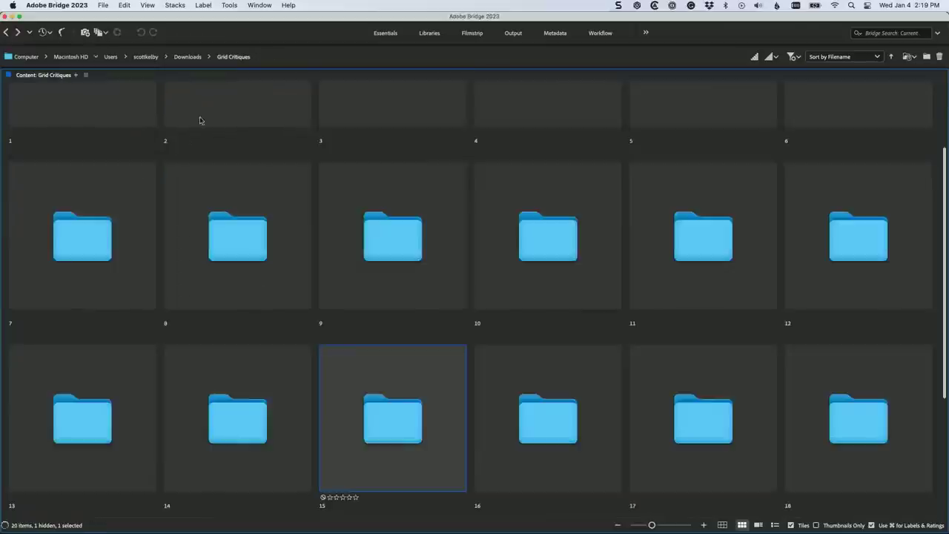
{"action": "double_click", "coordinate": [533, 407]}
{"action": "left_click", "coordinate": [141, 183]}
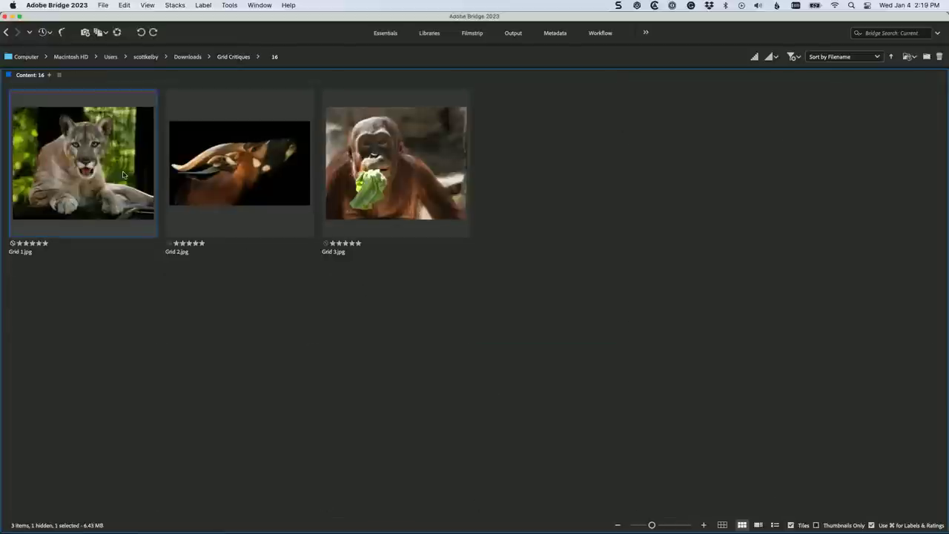
Preview the three animal photos in folder 16 full screen, and return to the cougar photo
{"action": "key", "text": "space"}
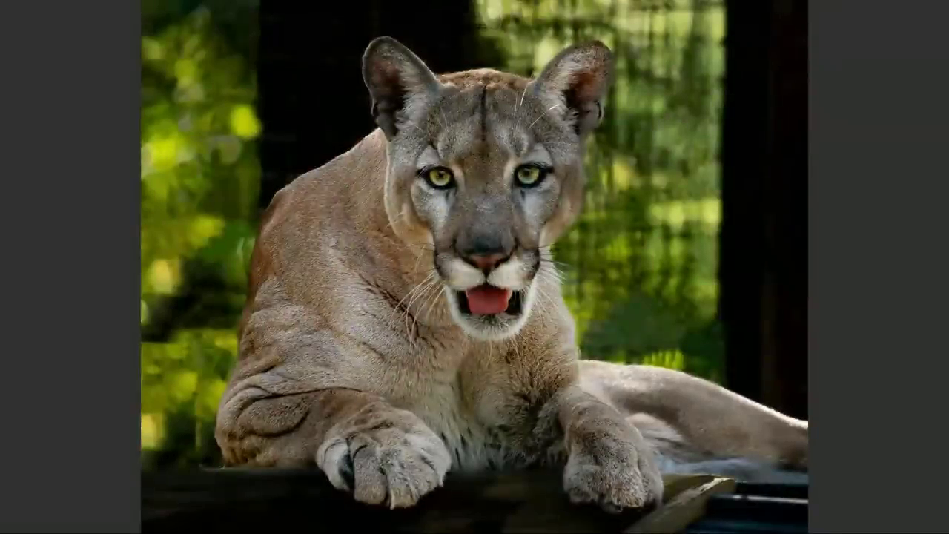
{"action": "key", "text": "Right"}
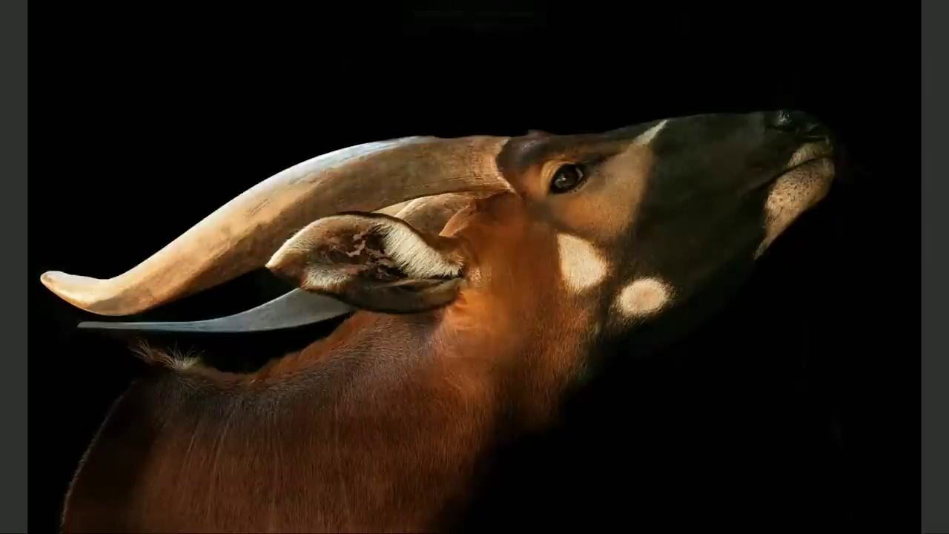
{"action": "key", "text": "Right"}
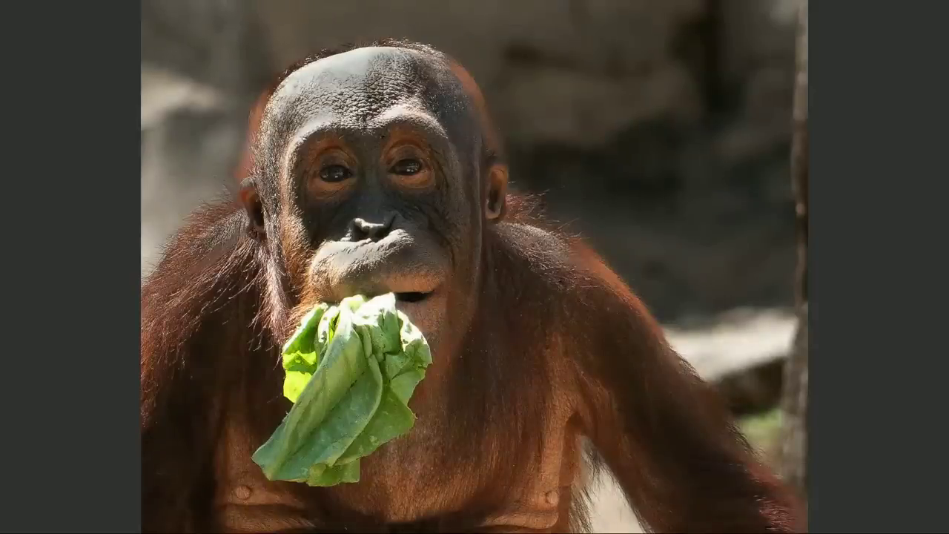
{"action": "key", "text": "Left"}
{"action": "key", "text": "Left"}
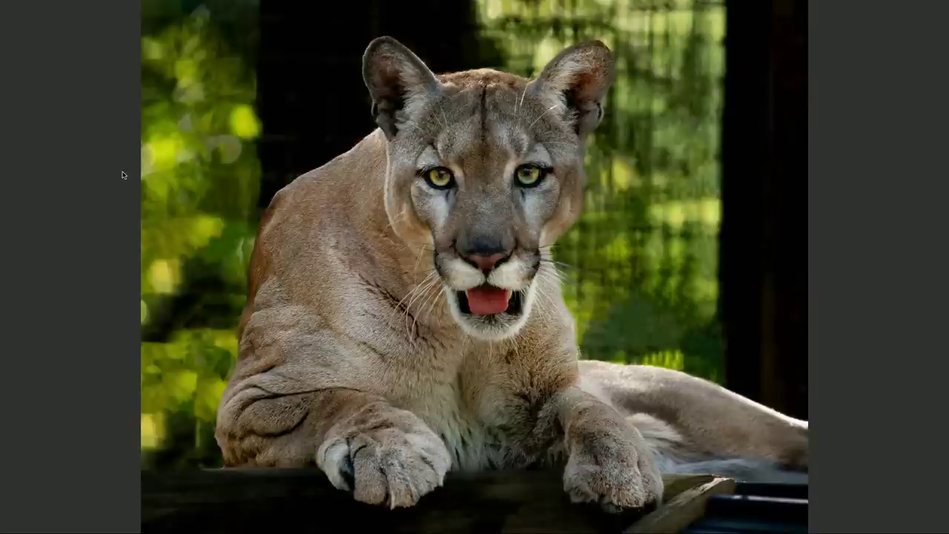
Warm the cougar photo to Temperature +15 in Camera Raw, compare it with the original and close without keeping the edit
{"action": "key", "text": "super+r"}
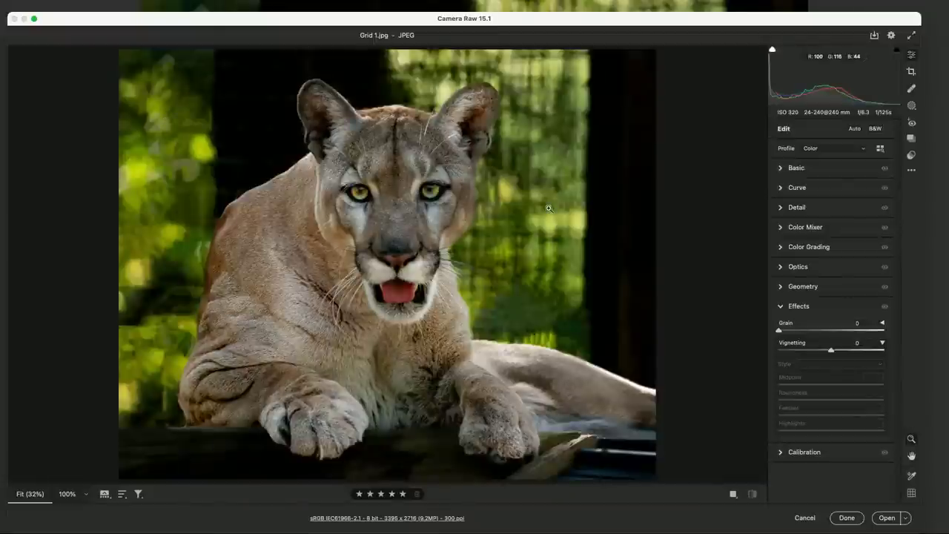
{"action": "left_click", "coordinate": [781, 169]}
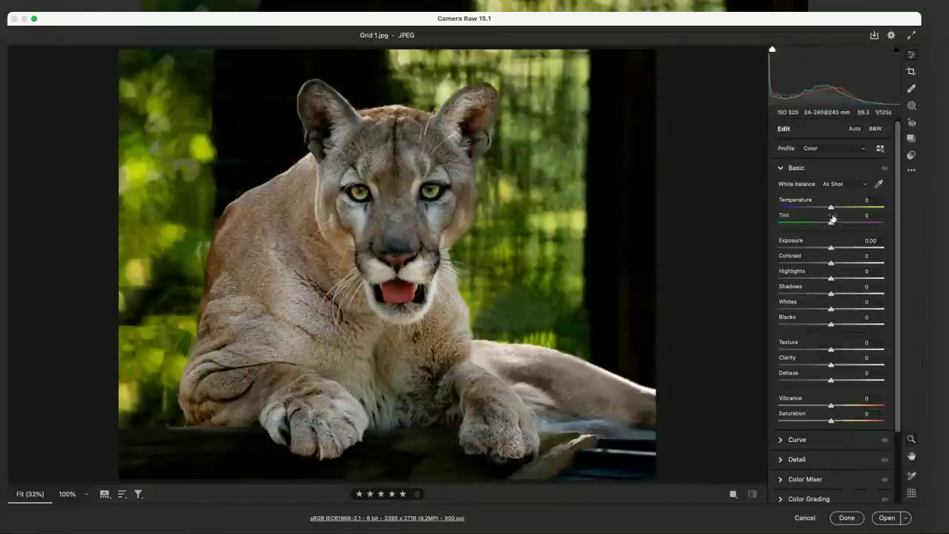
{"action": "left_click_drag", "start_coordinate": [831, 207], "coordinate": [840, 211]}
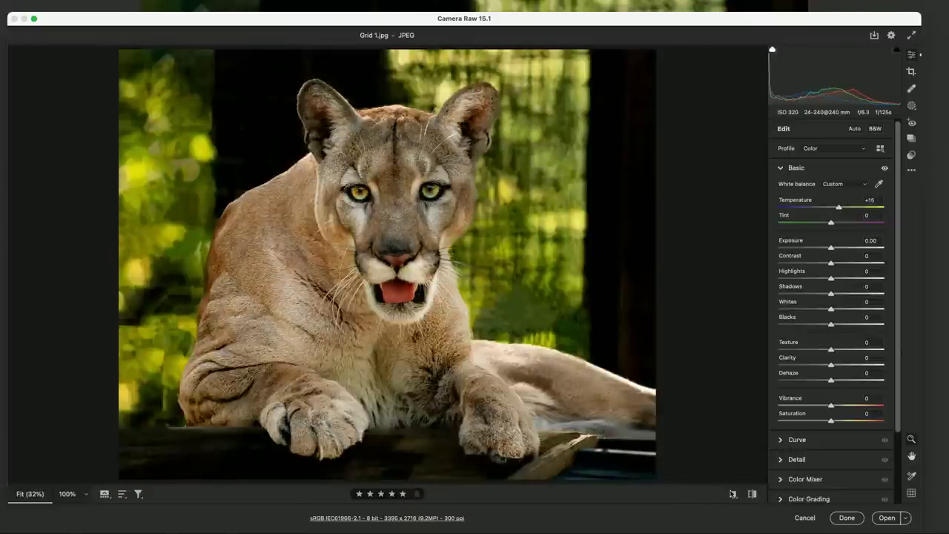
{"action": "left_click", "coordinate": [733, 494]}
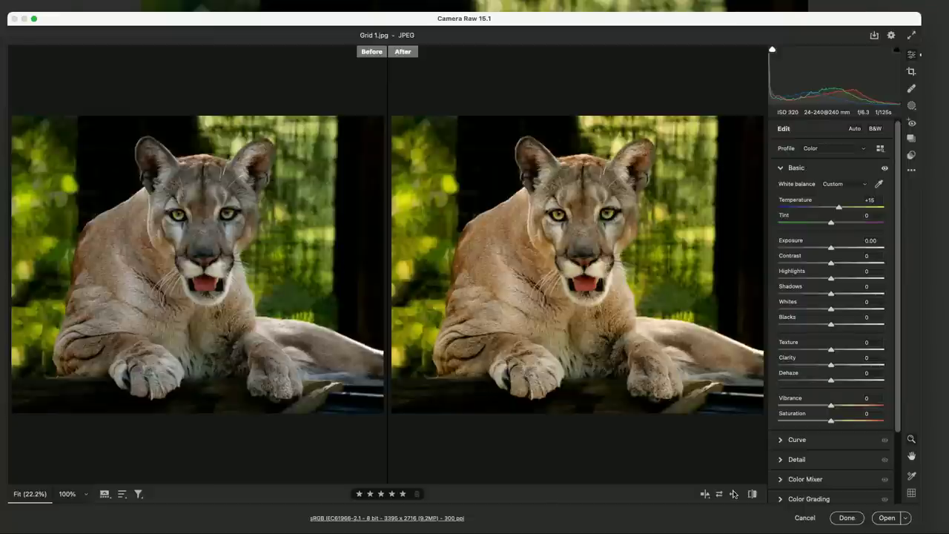
{"action": "left_click", "coordinate": [805, 518]}
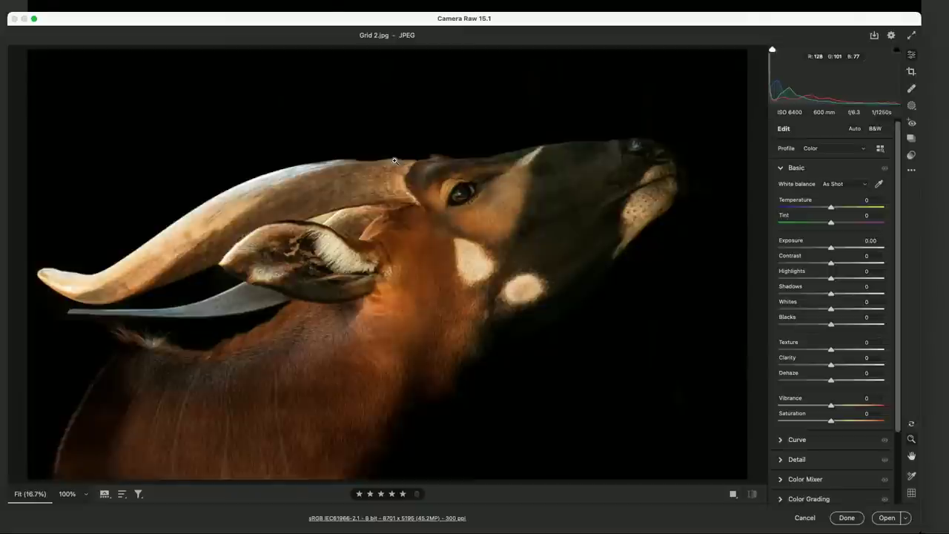
Try an object selection mask around the tip of the antelope's horn, and delete that mask
{"action": "left_click", "coordinate": [912, 105]}
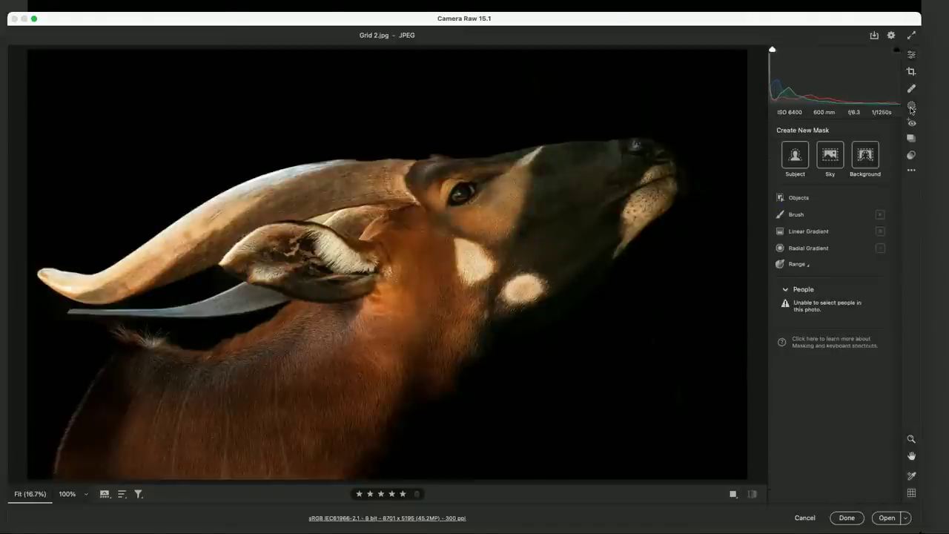
{"action": "left_click", "coordinate": [796, 198]}
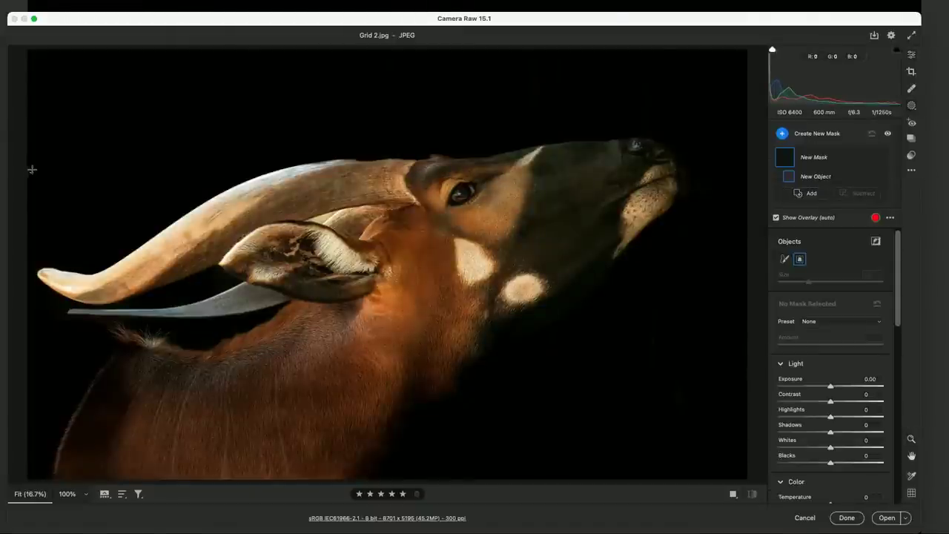
{"action": "left_click_drag", "start_coordinate": [29, 173], "coordinate": [178, 331]}
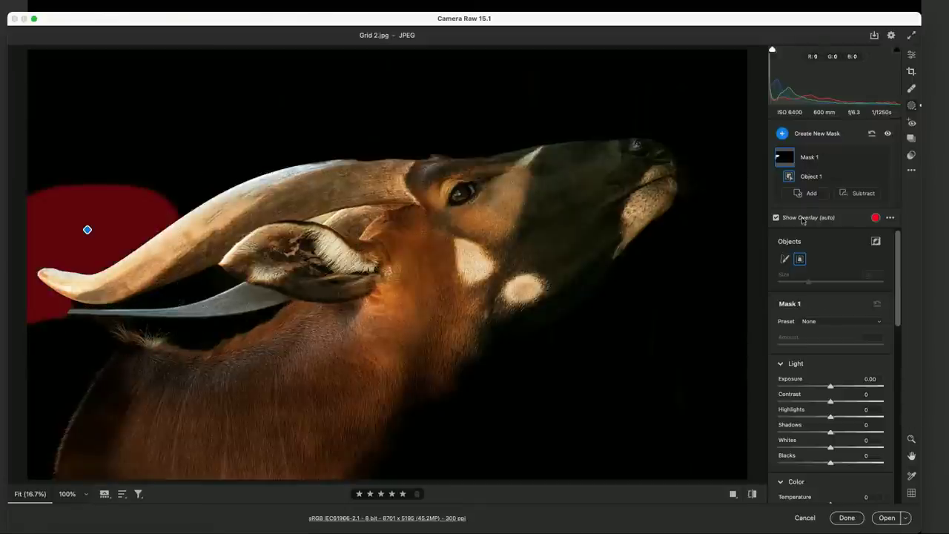
{"action": "key", "text": "Delete"}
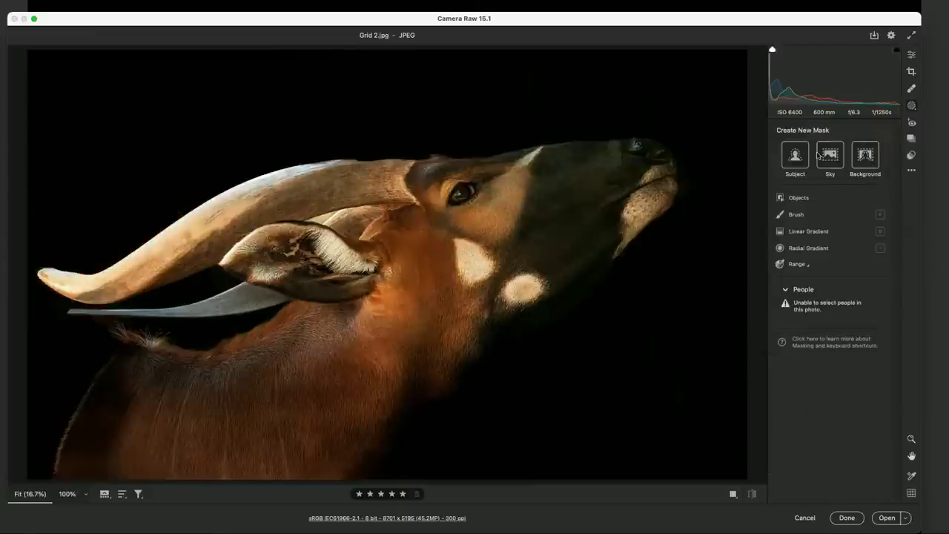
Paint a brush mask along the antelope's bright upper horn with Exposure -2.30, Contrast -45 and Highlights -24
{"action": "left_click", "coordinate": [795, 216]}
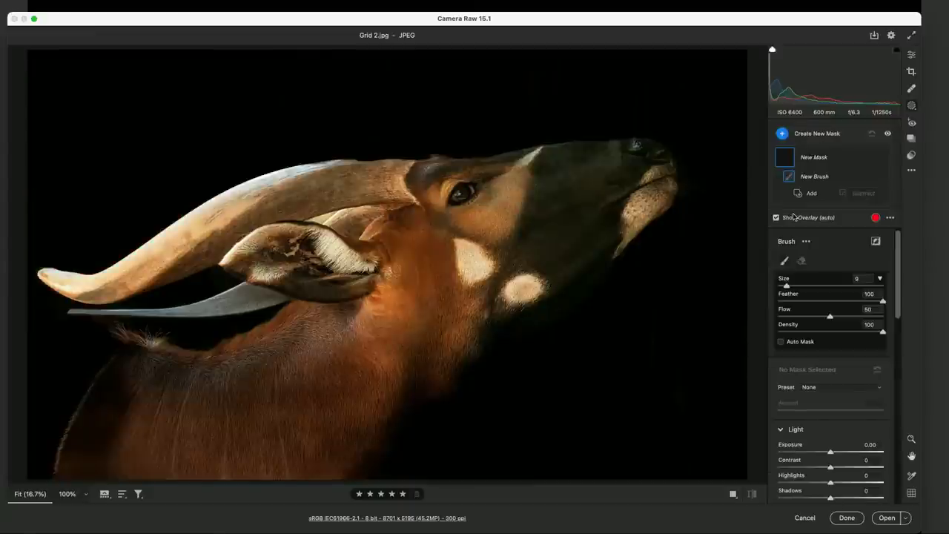
{"action": "mouse_move", "coordinate": [830, 454]}
{"action": "left_mouse_down"}
{"action": "mouse_move", "coordinate": [818, 454]}
{"action": "mouse_move", "coordinate": [818, 482]}
{"action": "left_mouse_up"}
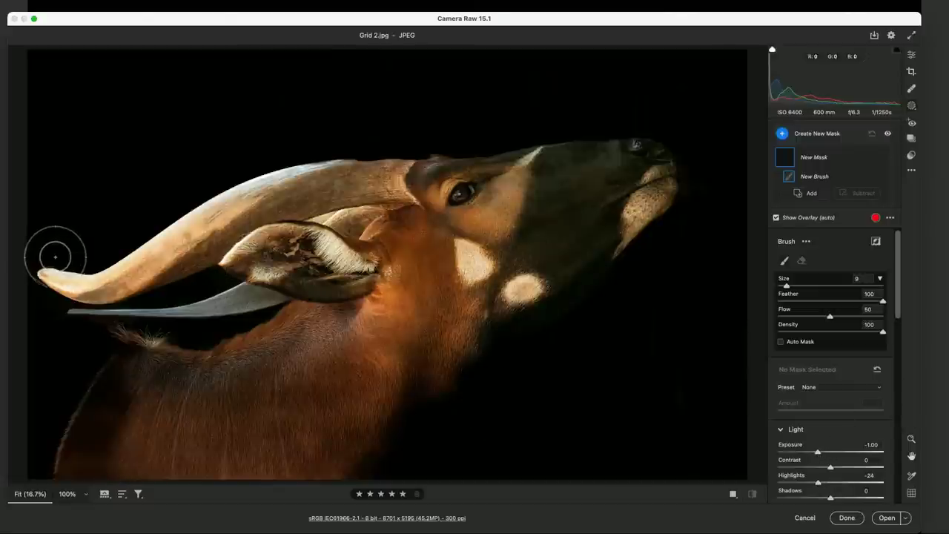
{"action": "mouse_move", "coordinate": [47, 255]}
{"action": "left_mouse_down"}
{"action": "mouse_move", "coordinate": [113, 255]}
{"action": "mouse_move", "coordinate": [191, 207]}
{"action": "mouse_move", "coordinate": [293, 183]}
{"action": "mouse_move", "coordinate": [199, 207]}
{"action": "mouse_move", "coordinate": [20, 294]}
{"action": "left_mouse_up"}
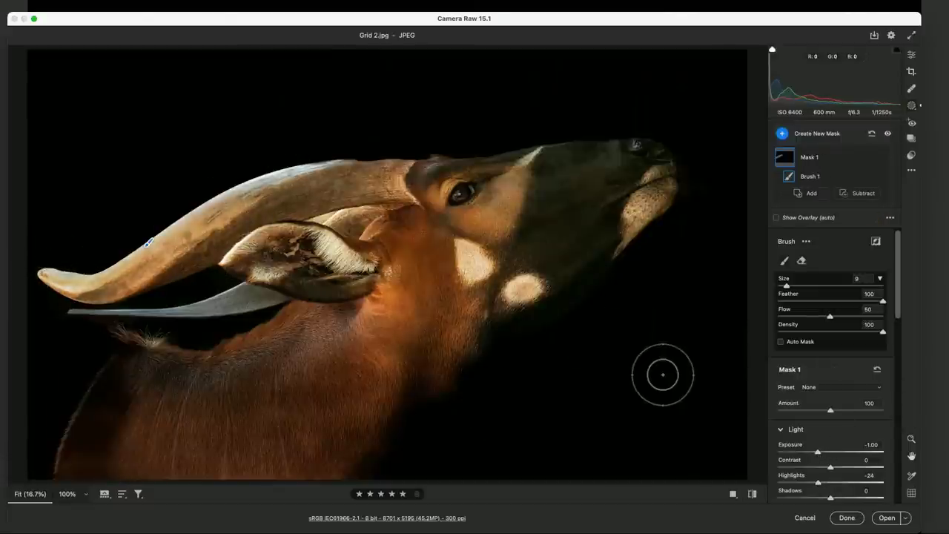
{"action": "left_click_drag", "start_coordinate": [819, 458], "coordinate": [797, 451]}
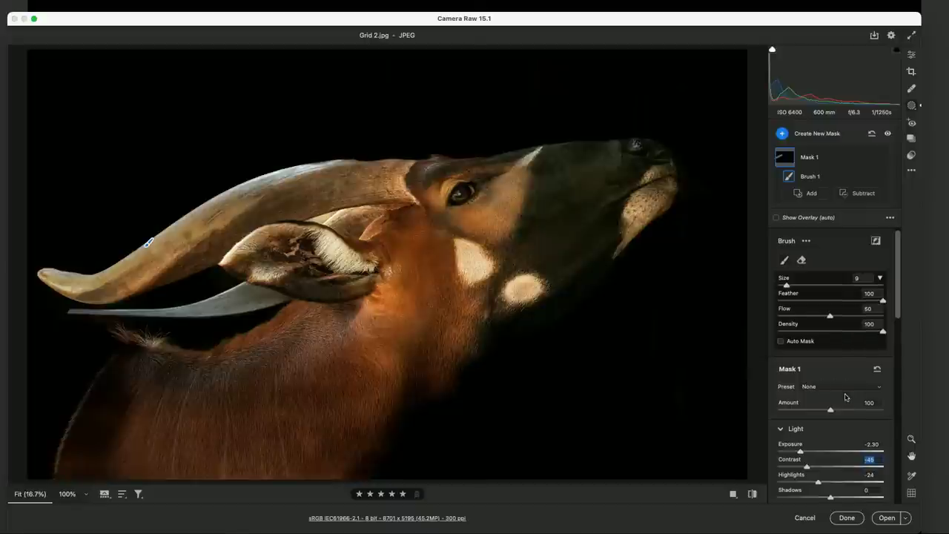
Warm the horn mask's Temperature, and close the antelope photo without keeping the edits
{"action": "scroll", "coordinate": [846, 396], "scroll_direction": "down", "scroll_amount": 5}
{"action": "scroll", "coordinate": [846, 397], "scroll_direction": "down", "scroll_amount": 2}
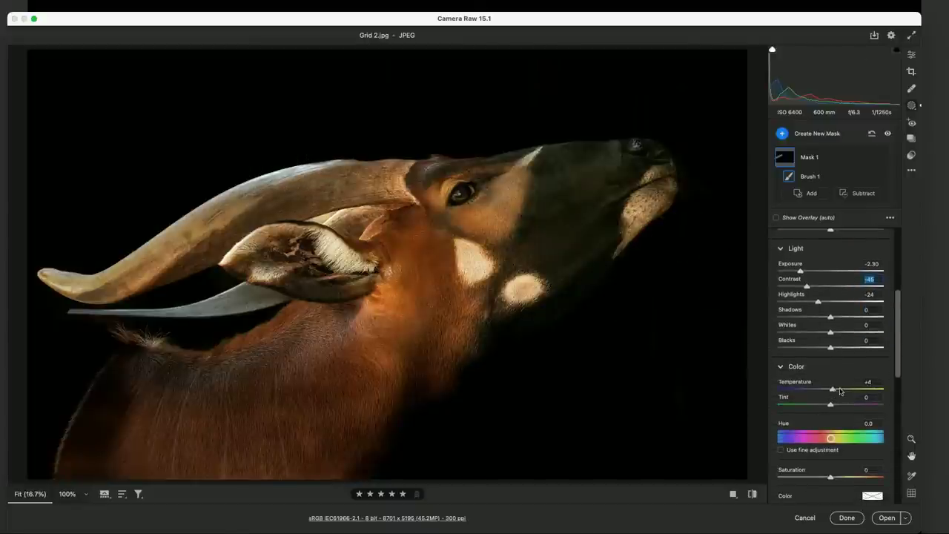
{"action": "left_click_drag", "start_coordinate": [831, 389], "coordinate": [848, 390]}
{"action": "left_click", "coordinate": [804, 519]}
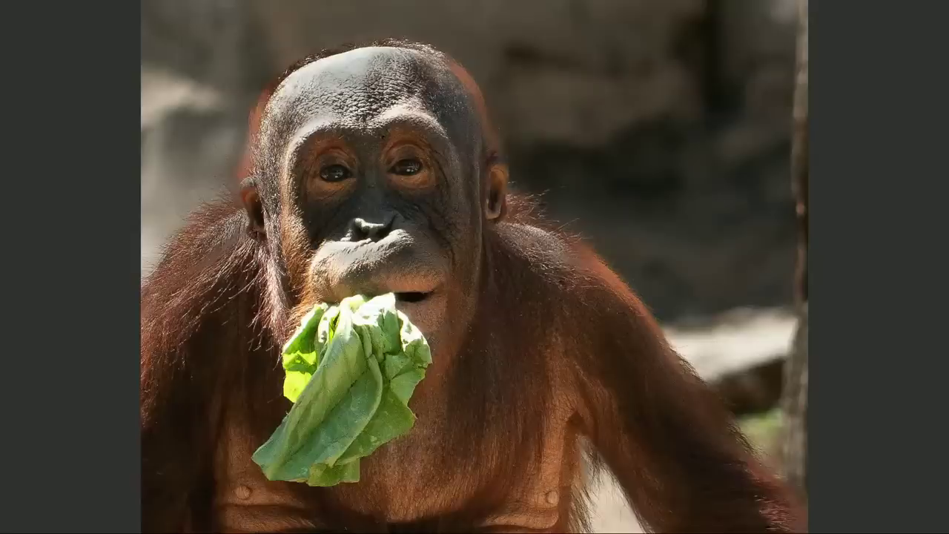